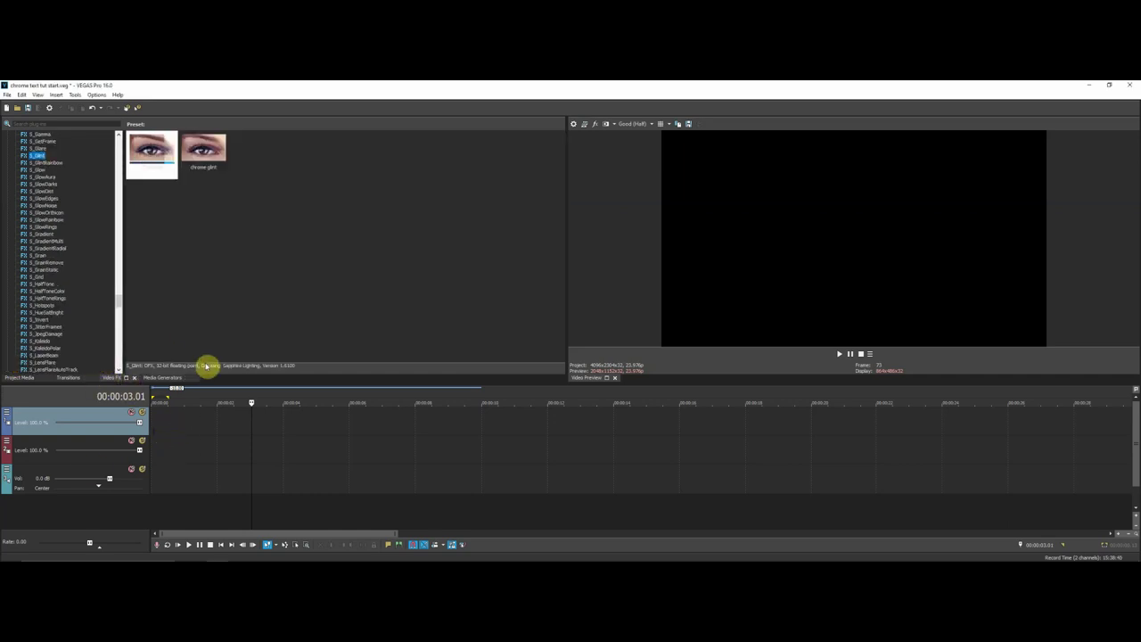
Add a default (Legacy) Text generated clip at the start of the first video track
left_click(159, 377)
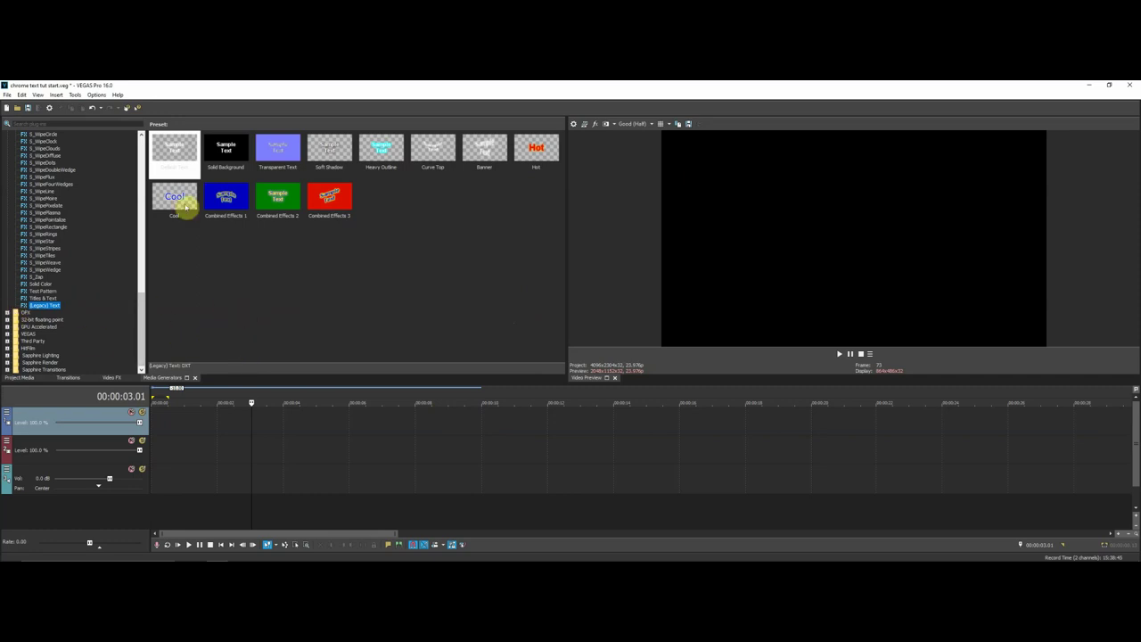
left_click_drag(169, 151, 165, 434)
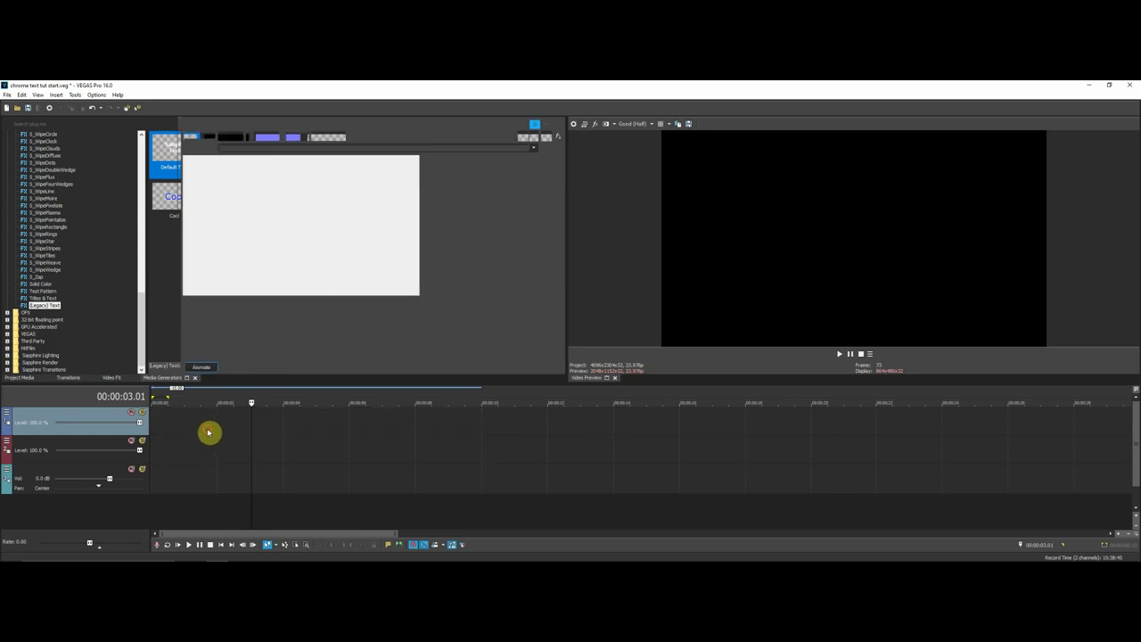
left_click(208, 435)
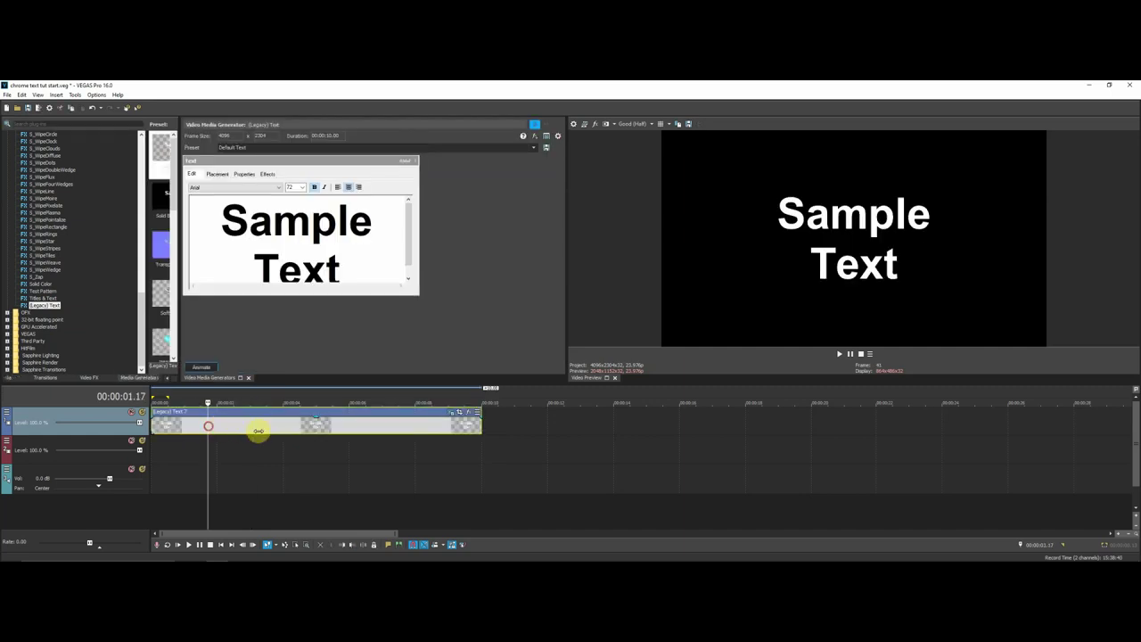
left_click(307, 427)
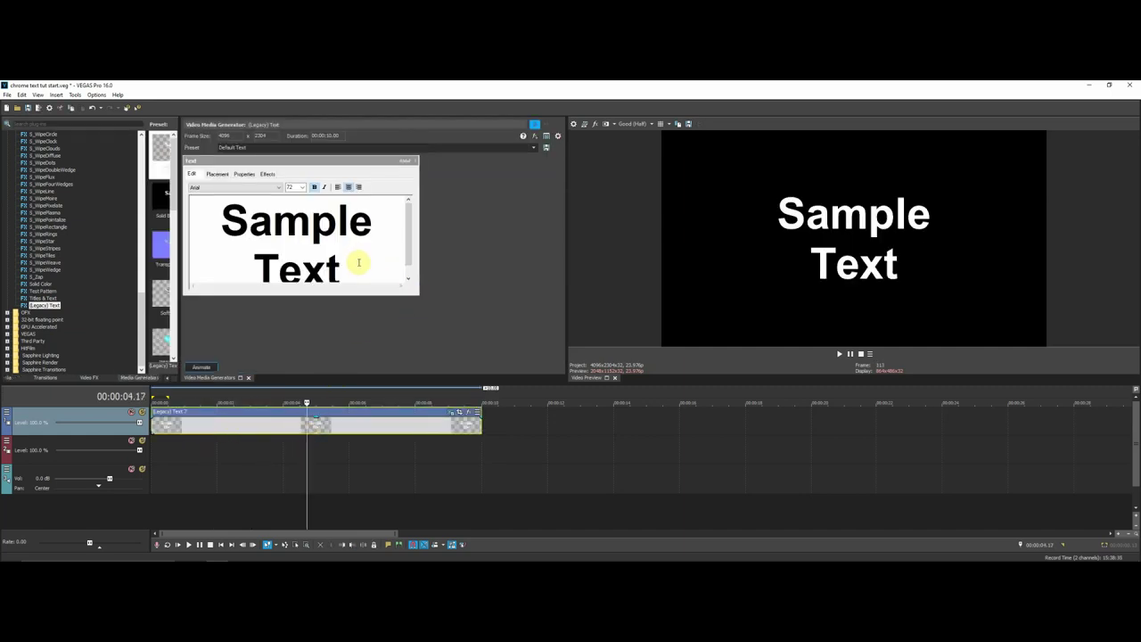
Set the whole sample text to the True Lies font and turn off bold
scroll(360, 267, "down", 1)
scroll(413, 252, "up", 2)
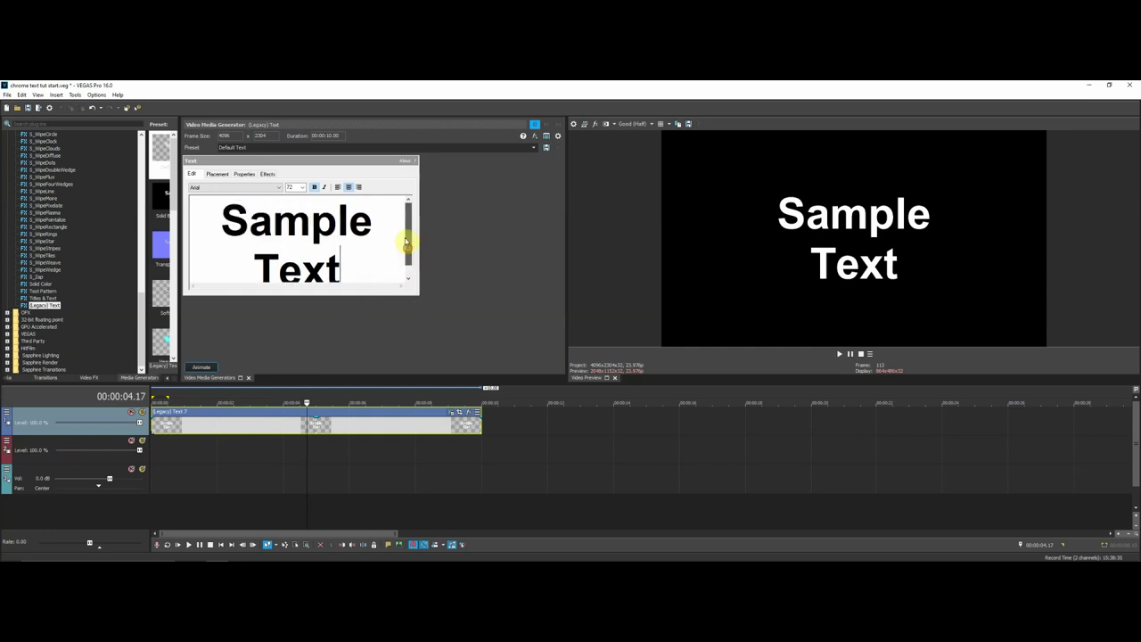
left_click_drag(359, 261, 184, 204)
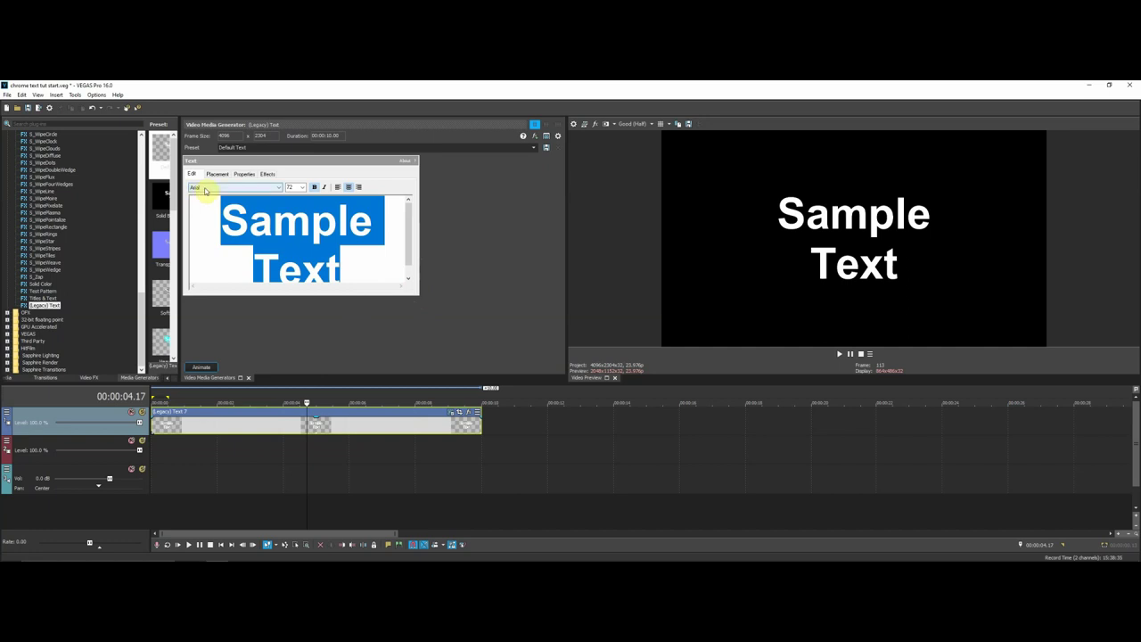
left_click(202, 190)
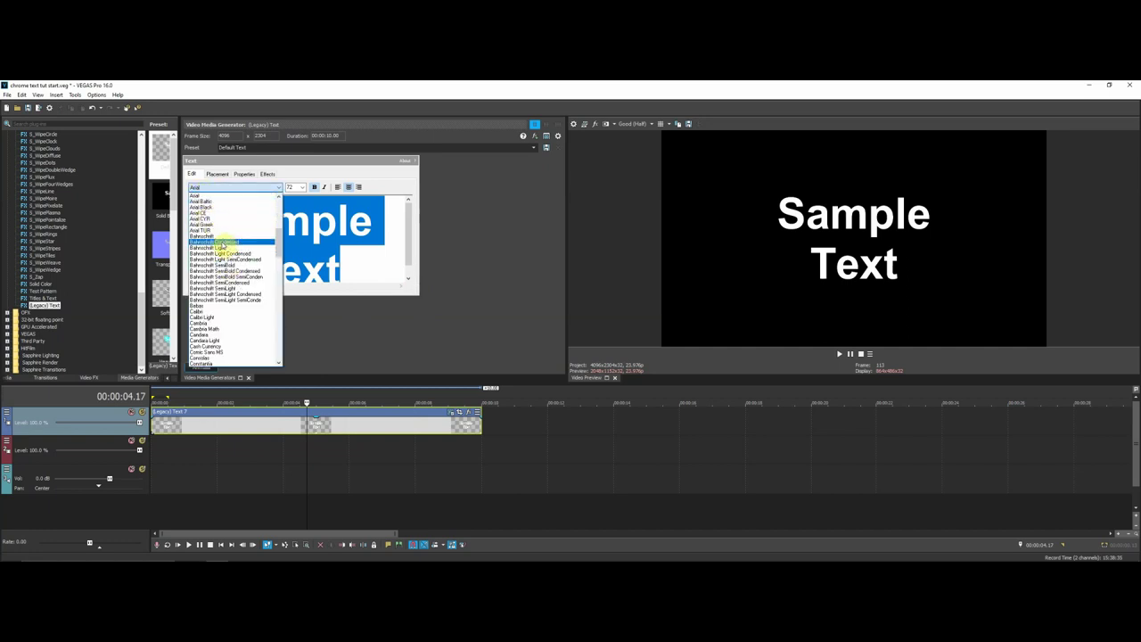
scroll(222, 252, "down", 7)
left_click_drag(277, 269, 283, 344)
left_click(233, 364)
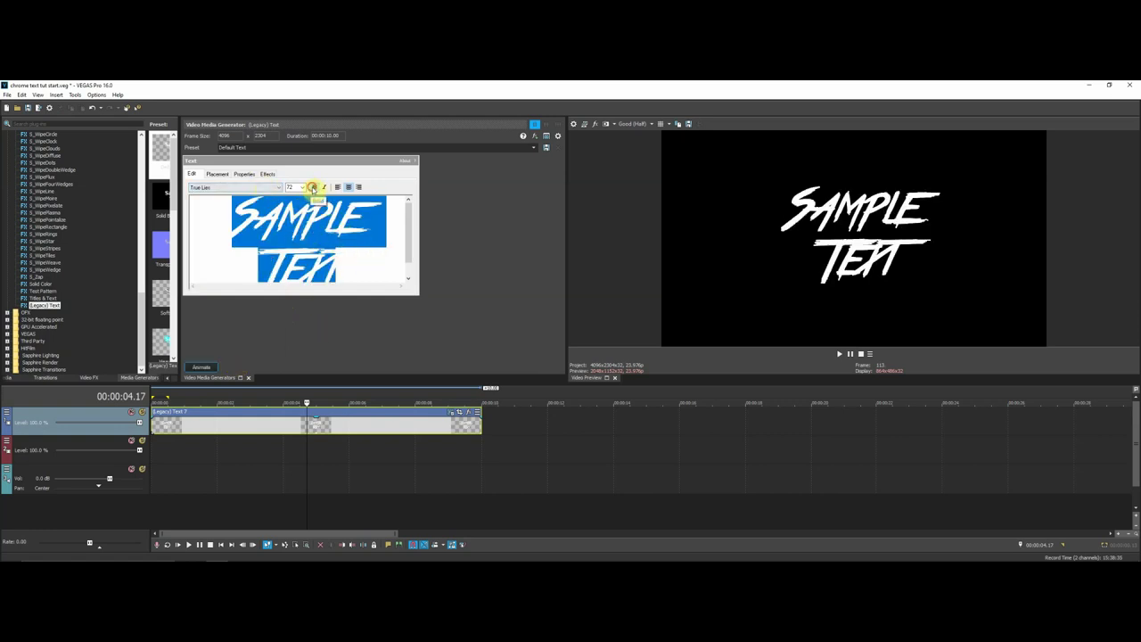
left_click(312, 187)
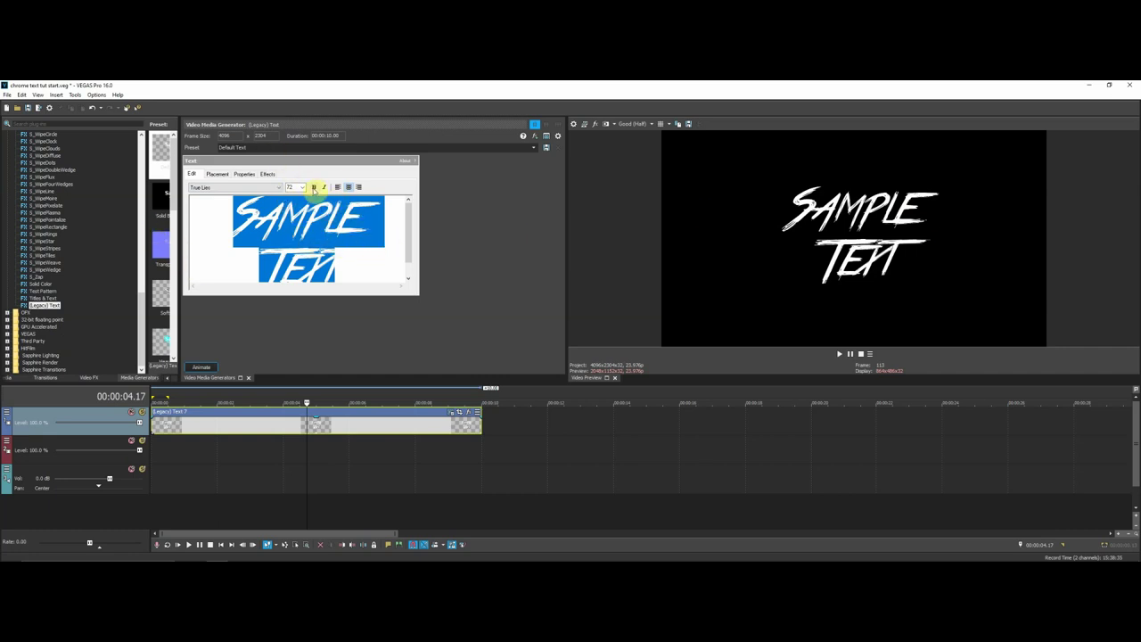
Set the text colour to pale blue (R 201, G 224, B 255) and save the project
left_click(242, 174)
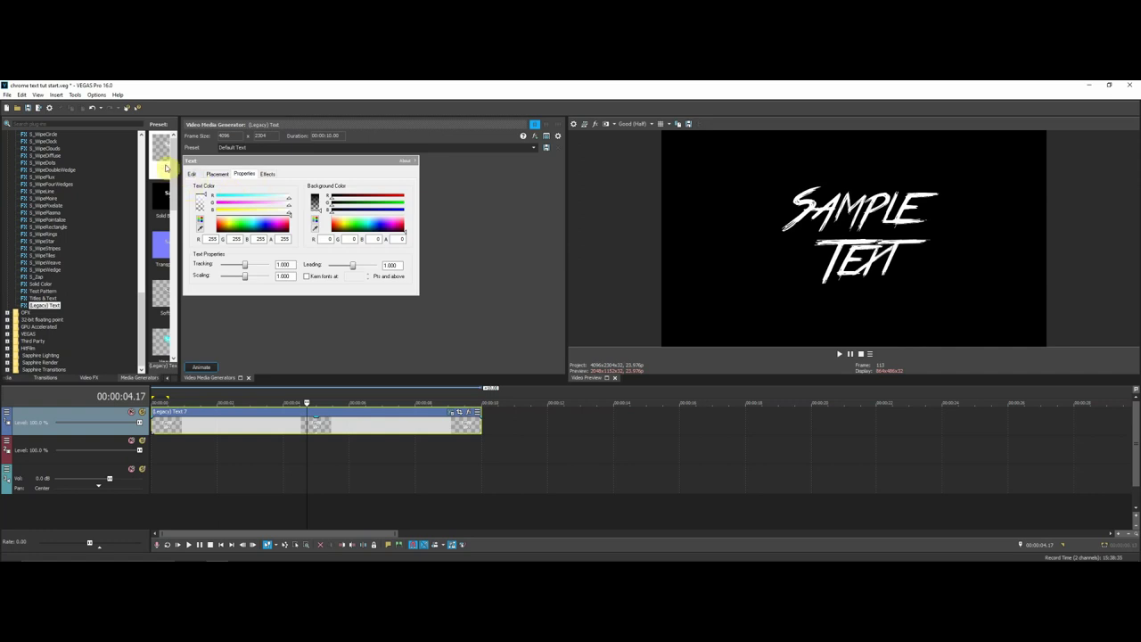
left_click(255, 222)
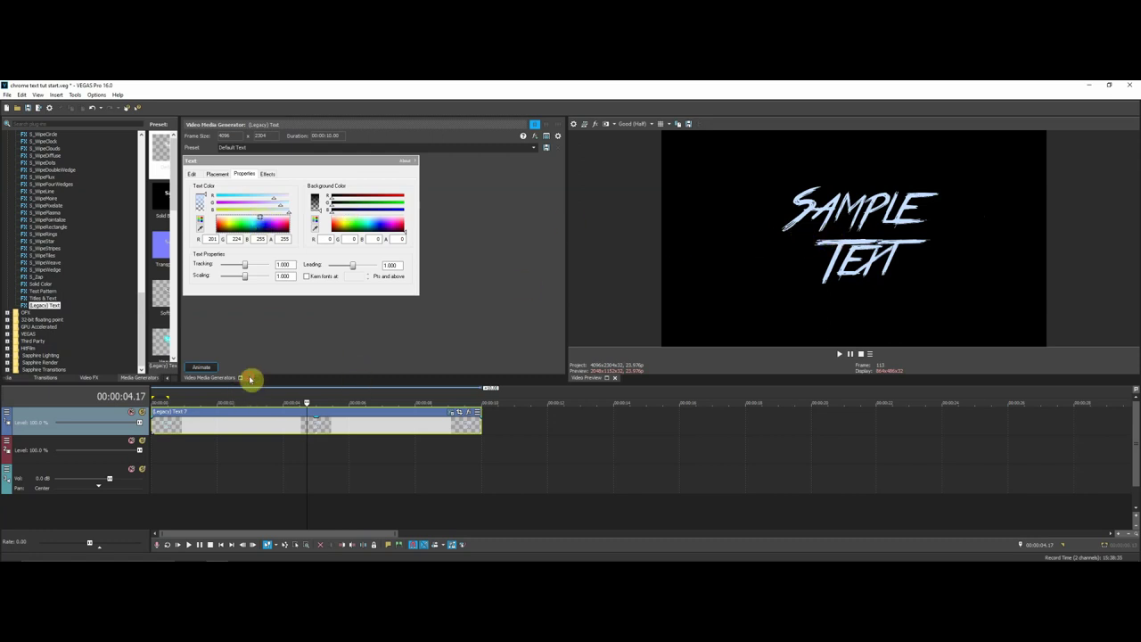
left_click(249, 378)
left_click(7, 95)
left_click(25, 140)
Find S_DropShadow among the video effects and apply its default preset to the first video track
left_click(115, 377)
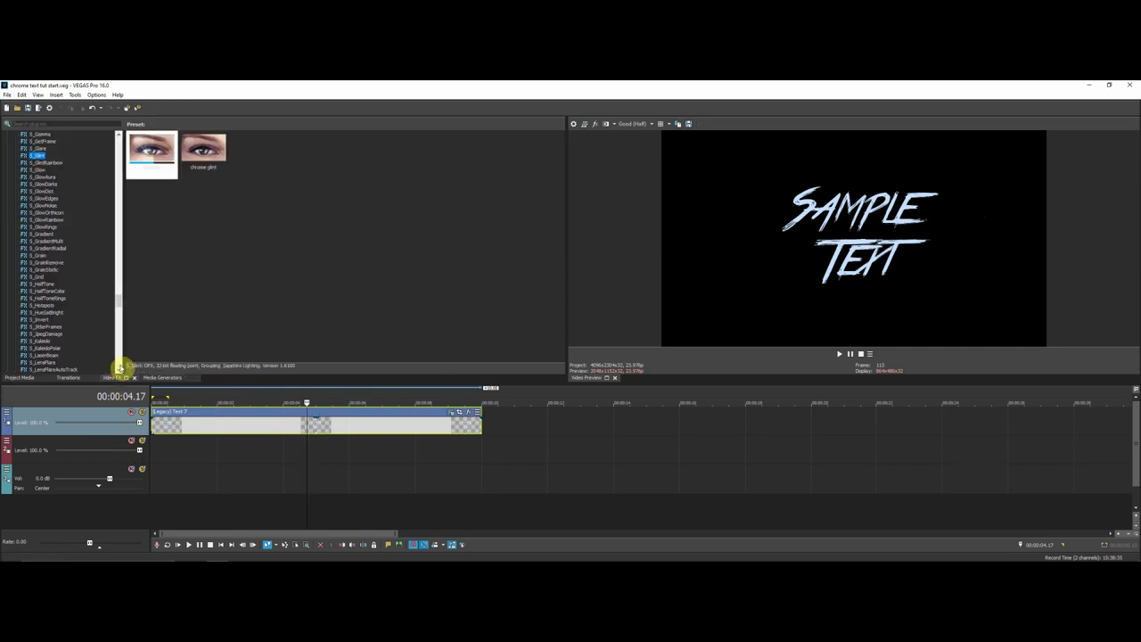
scroll(119, 313, "down", 5)
left_click_drag(118, 312, 123, 294)
scroll(122, 294, "up", 7)
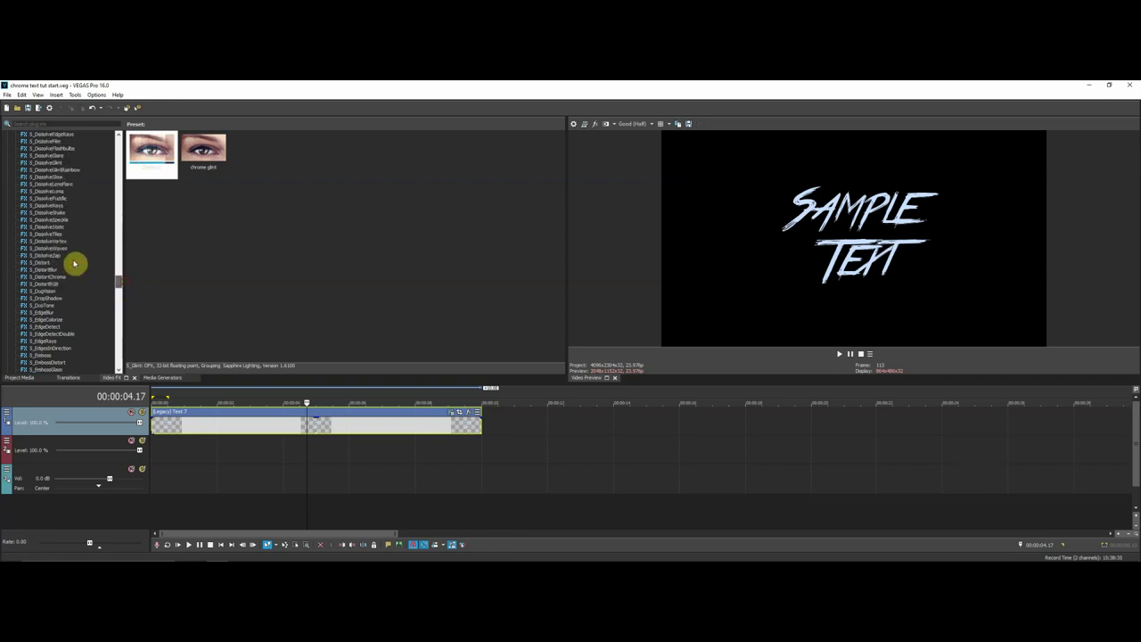
left_click(45, 333)
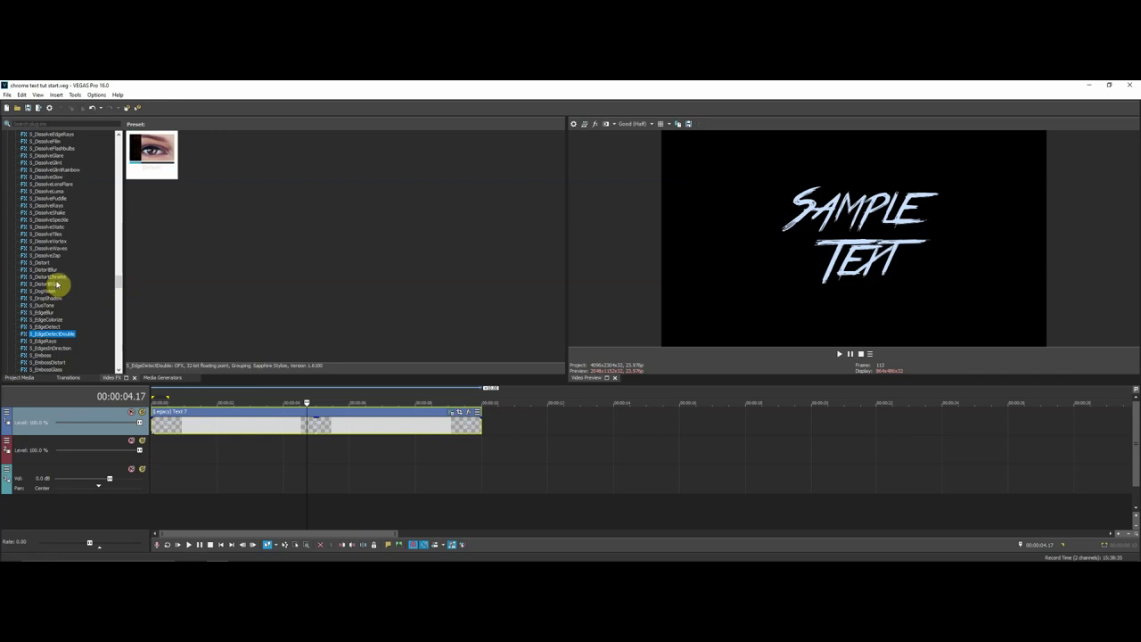
scroll(56, 284, "up", 5)
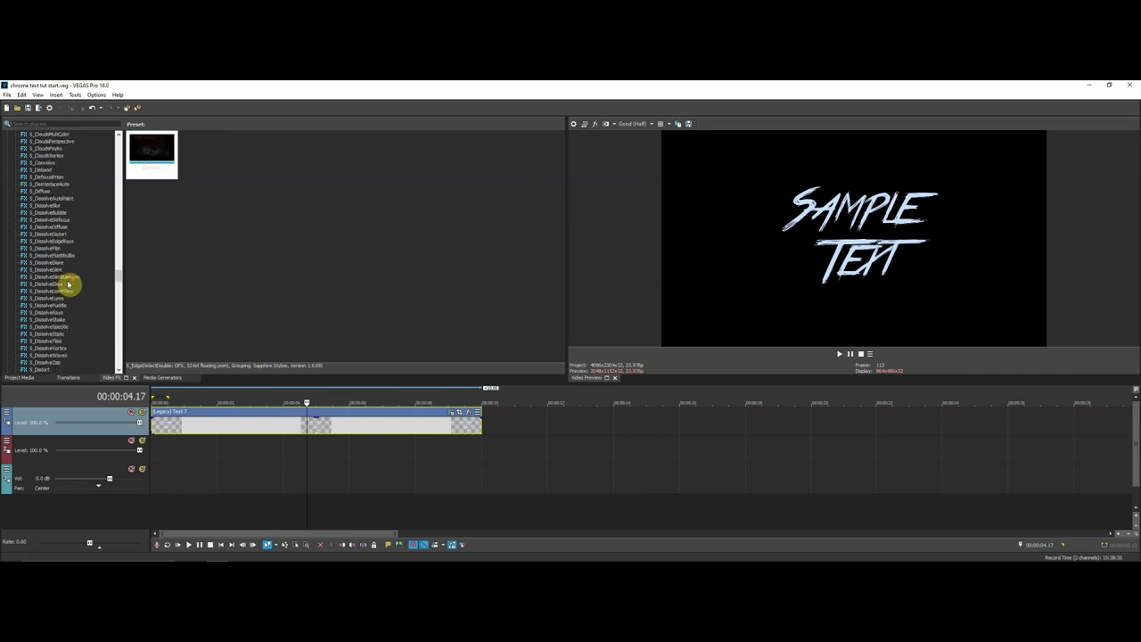
scroll(68, 284, "down", 4)
left_click(45, 313)
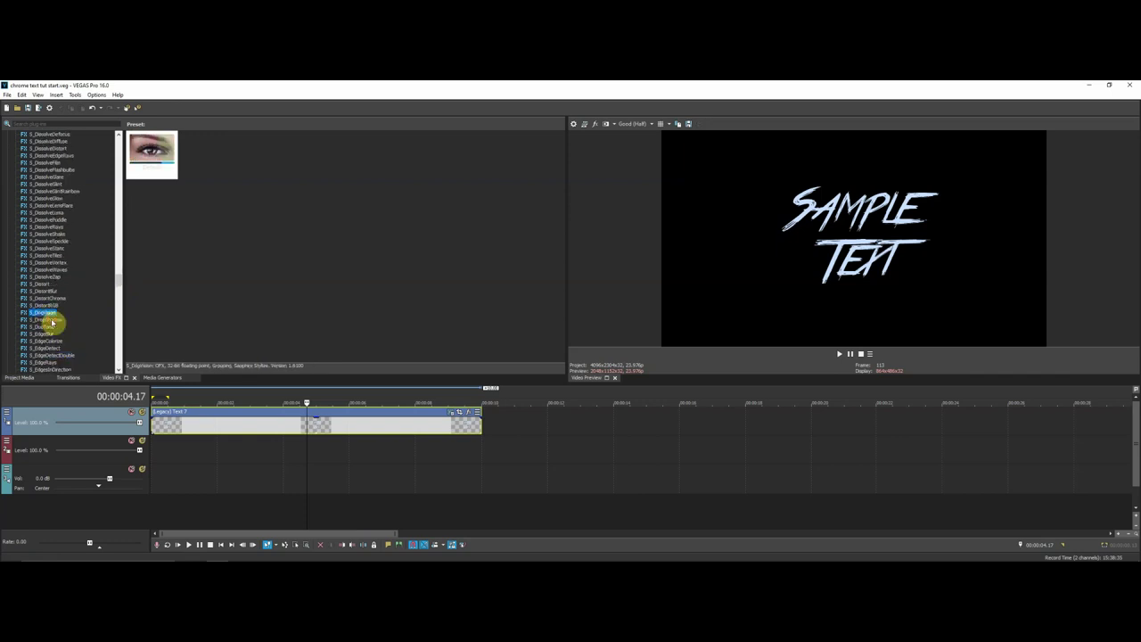
left_click(52, 321)
left_click_drag(151, 156, 527, 426)
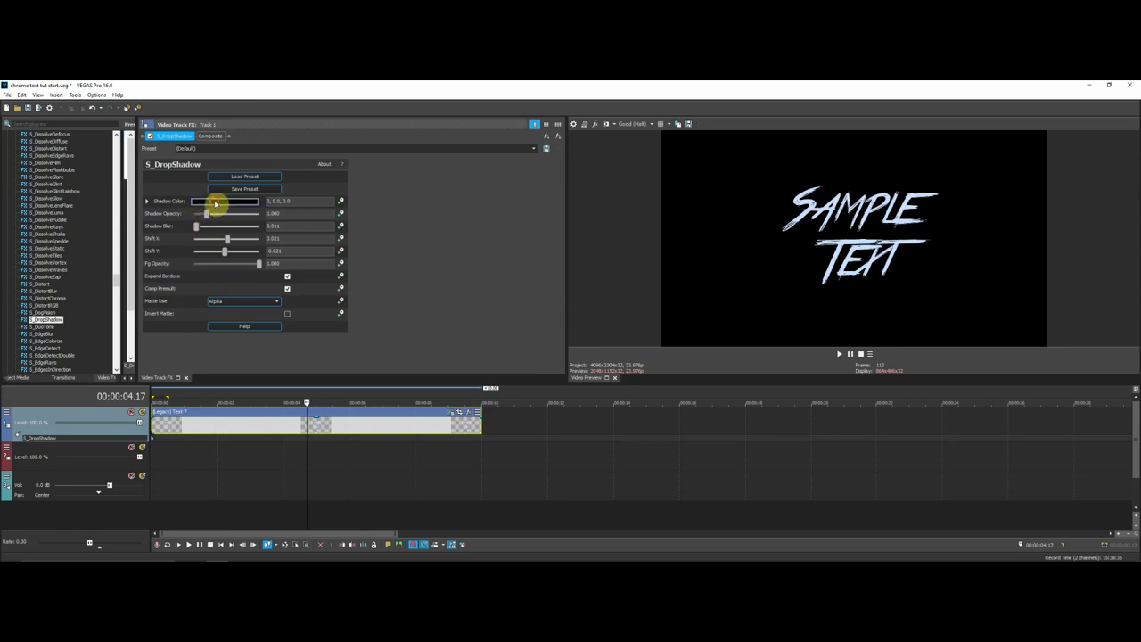
Set the drop shadow's colour to grey with the value 0, 0.0, 0.66
left_click(214, 203)
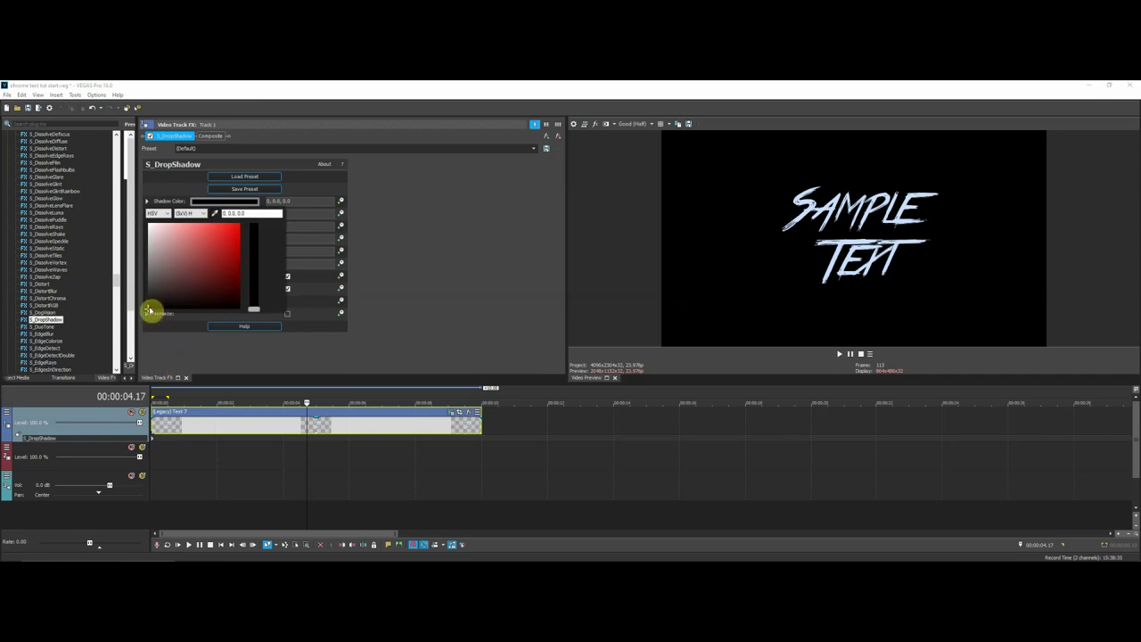
left_click_drag(147, 307, 141, 272)
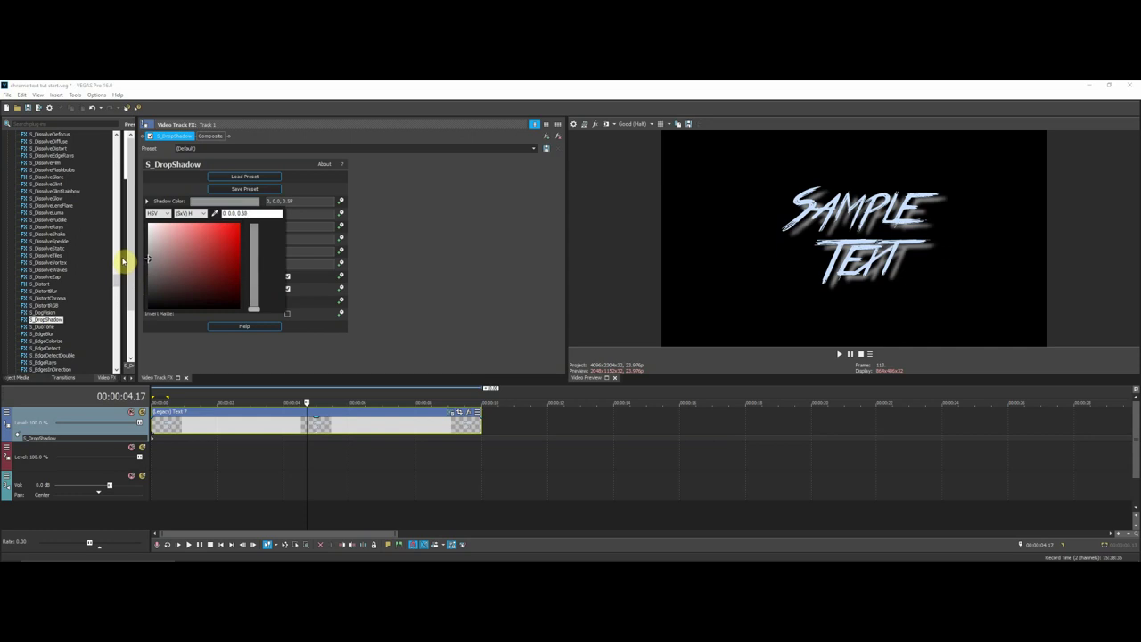
left_click(412, 301)
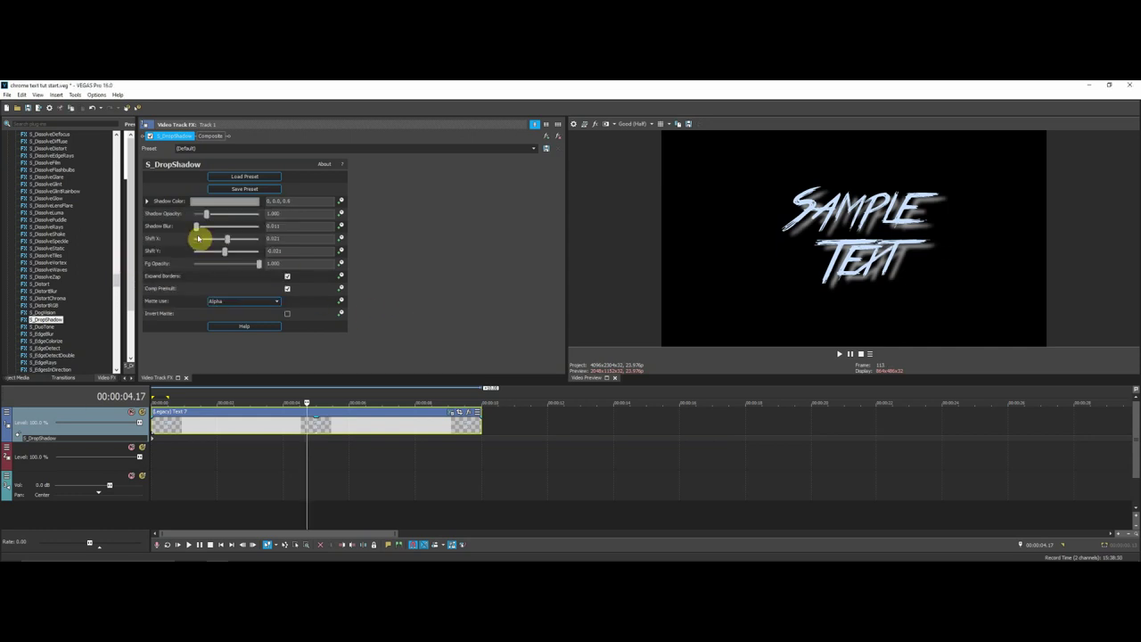
left_click(214, 201)
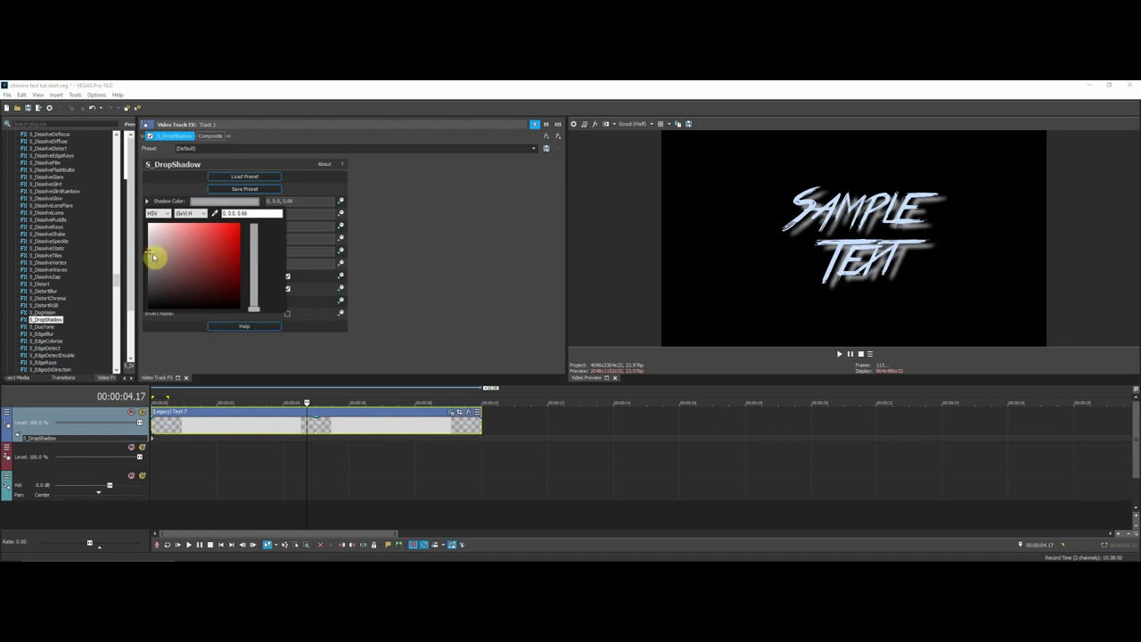
left_click(431, 292)
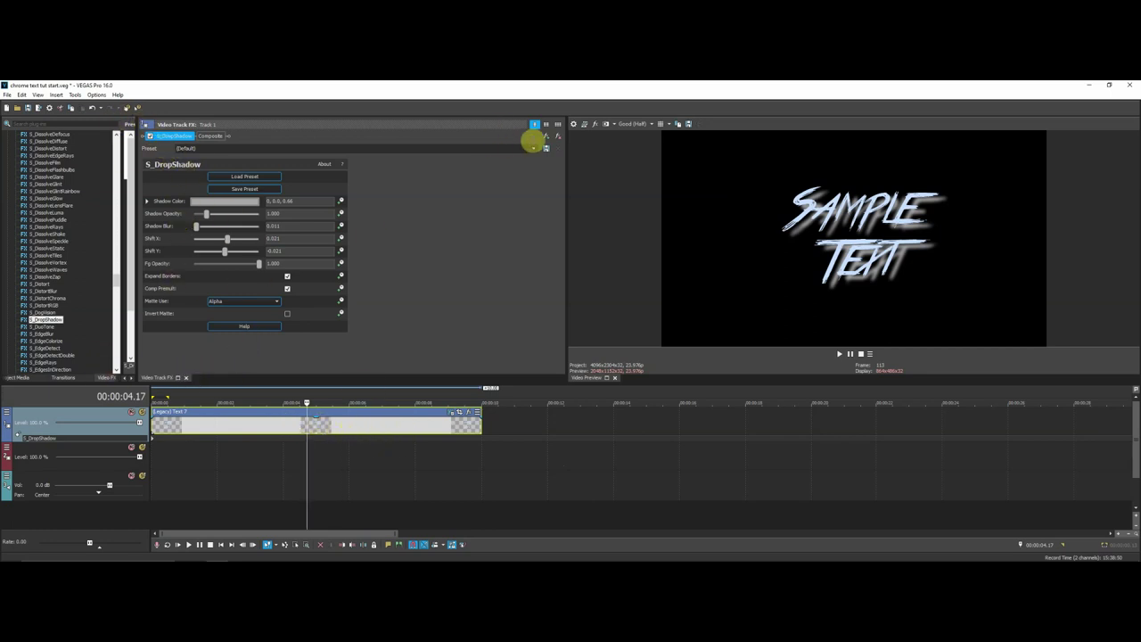
Replace the track's drop shadow with a fresh default S_DropShadow and set its shadow colour to grey (0, 0.0, 0.57)
left_click(546, 135)
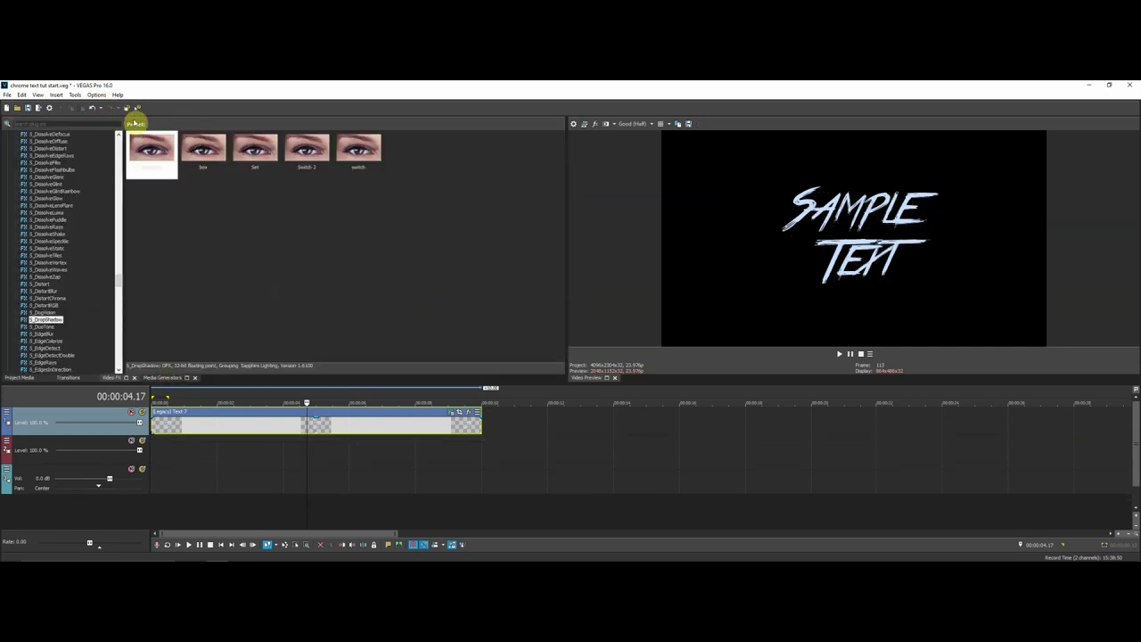
left_click_drag(154, 159, 504, 429)
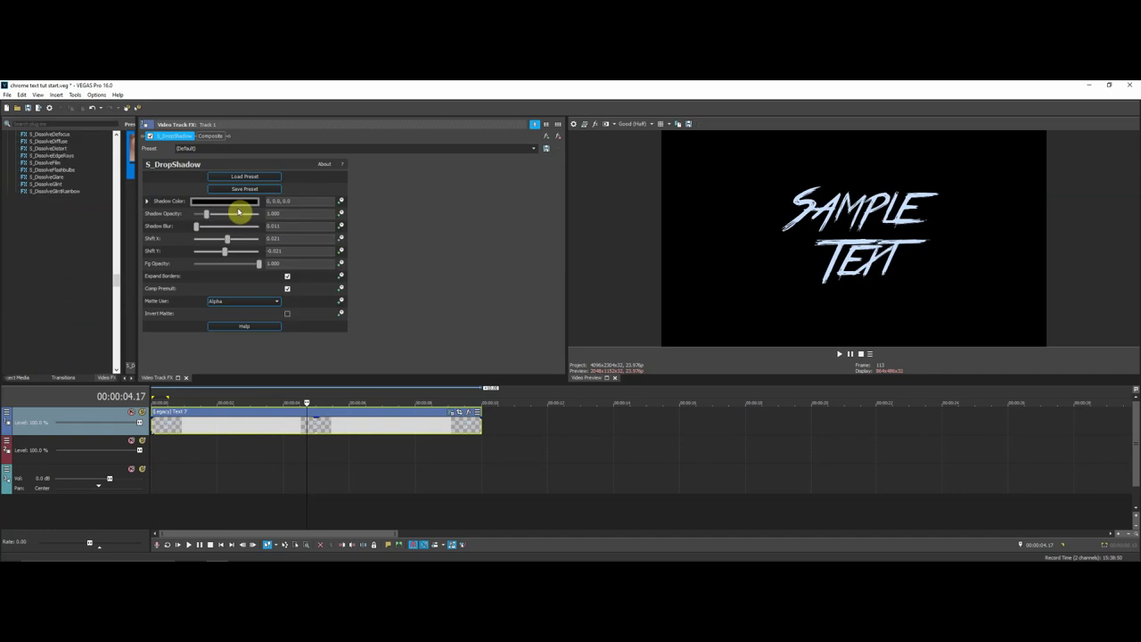
left_click(222, 201)
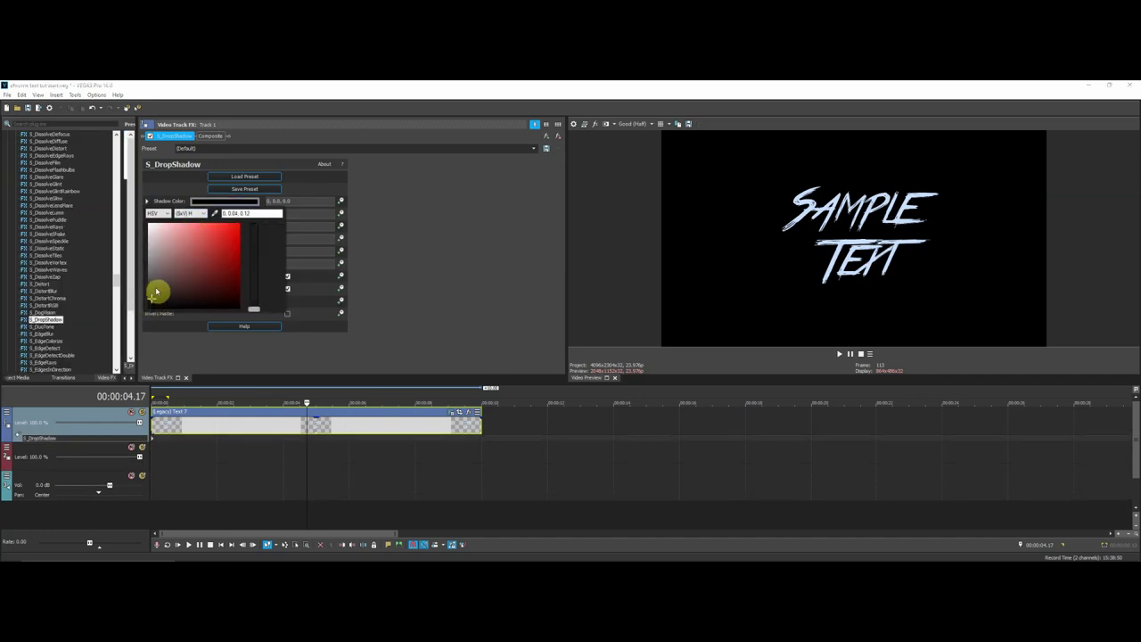
left_click_drag(150, 297, 137, 268)
left_click(534, 300)
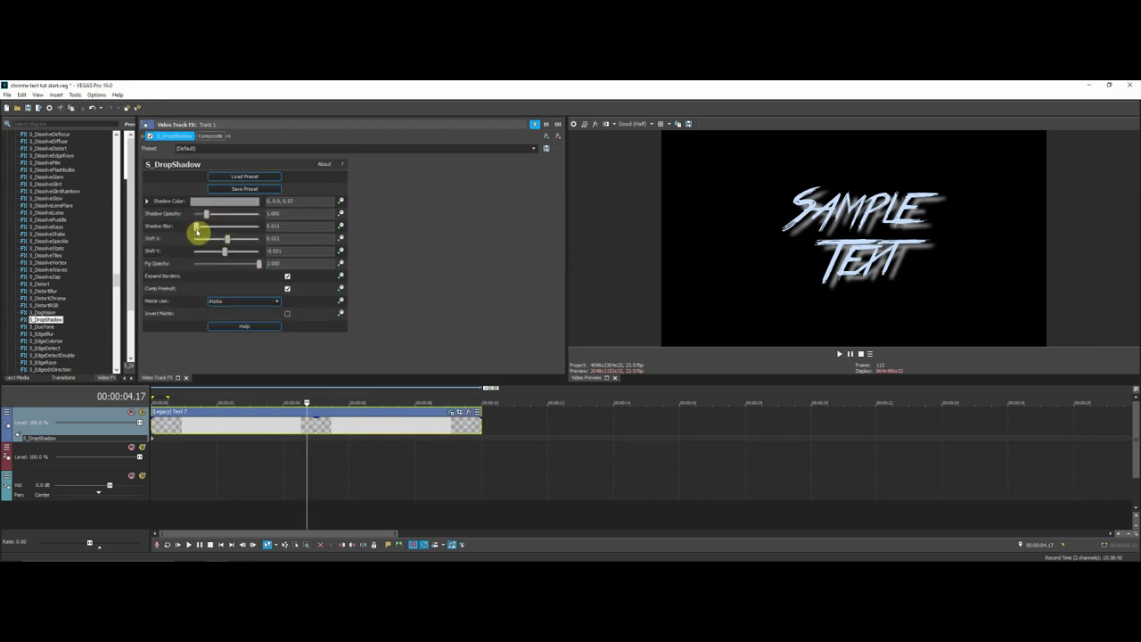
Set the drop shadow's blur to 0.000, Shift X to 0.004 and Shift Y to -0.007
left_click_drag(195, 230, 176, 229)
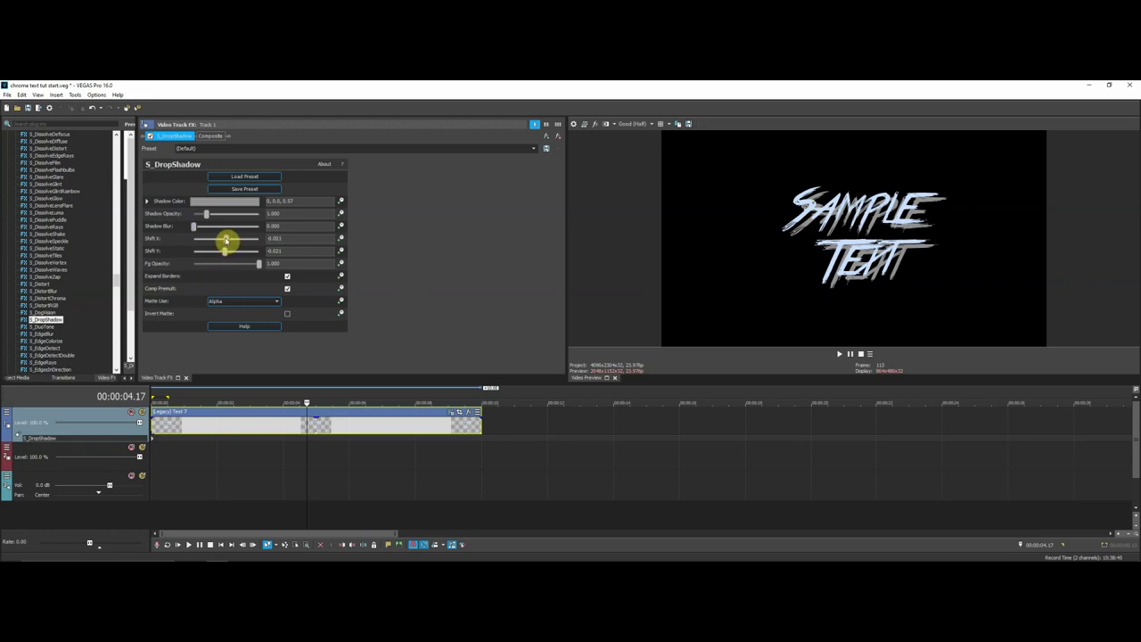
left_click_drag(227, 239, 225, 240)
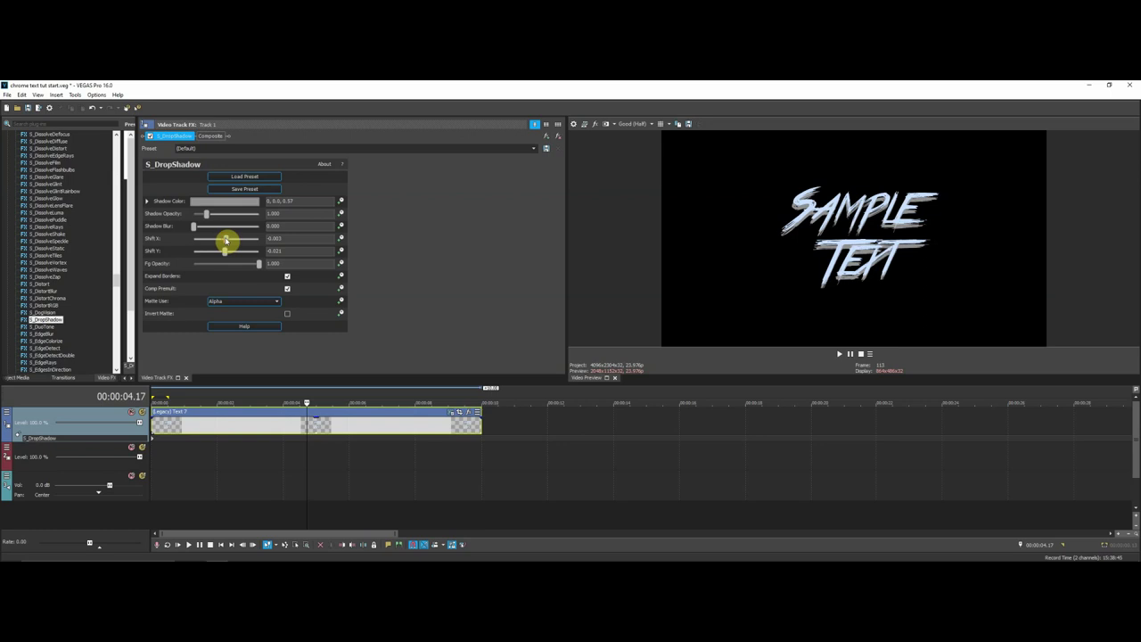
left_click_drag(229, 239, 230, 240)
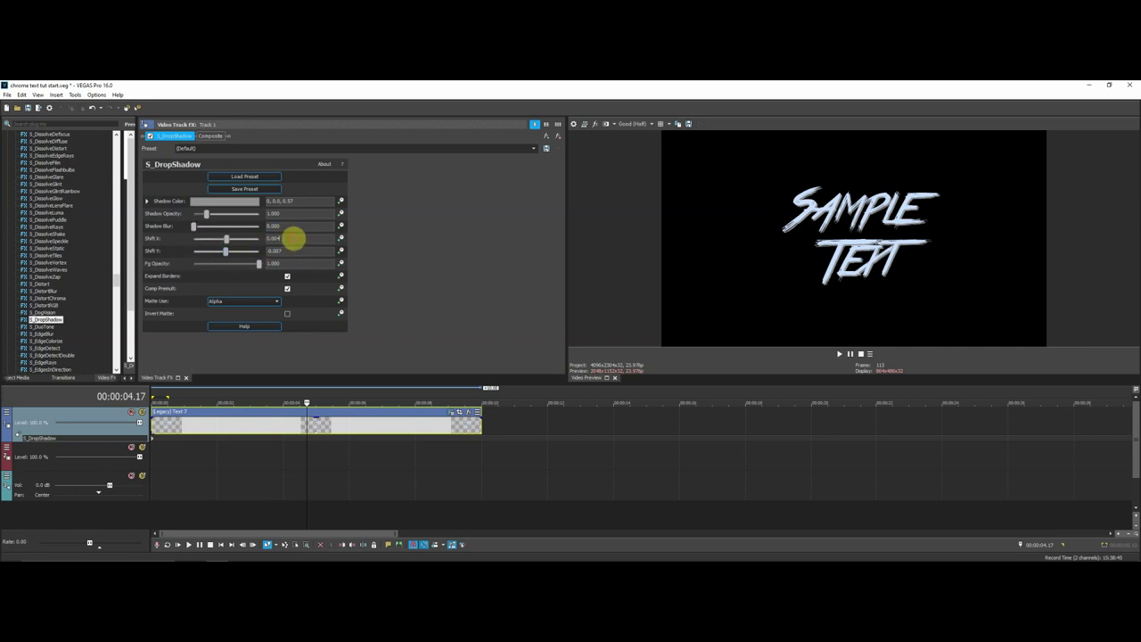
Save the current S_DropShadow settings as a preset named "3d text"
left_click(206, 149)
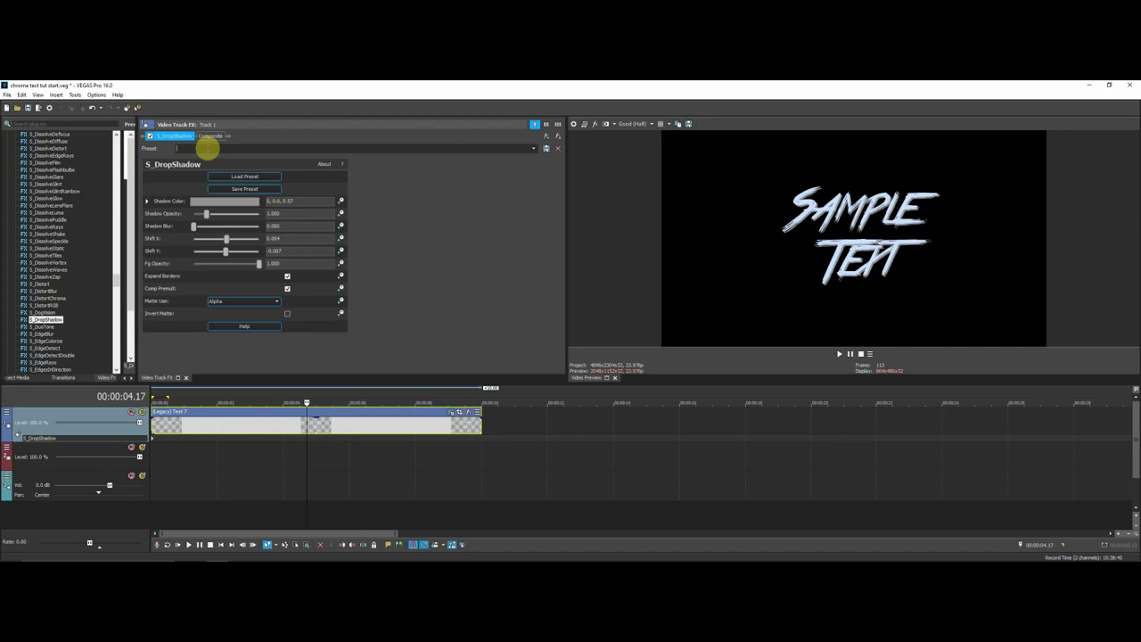
type("3d text")
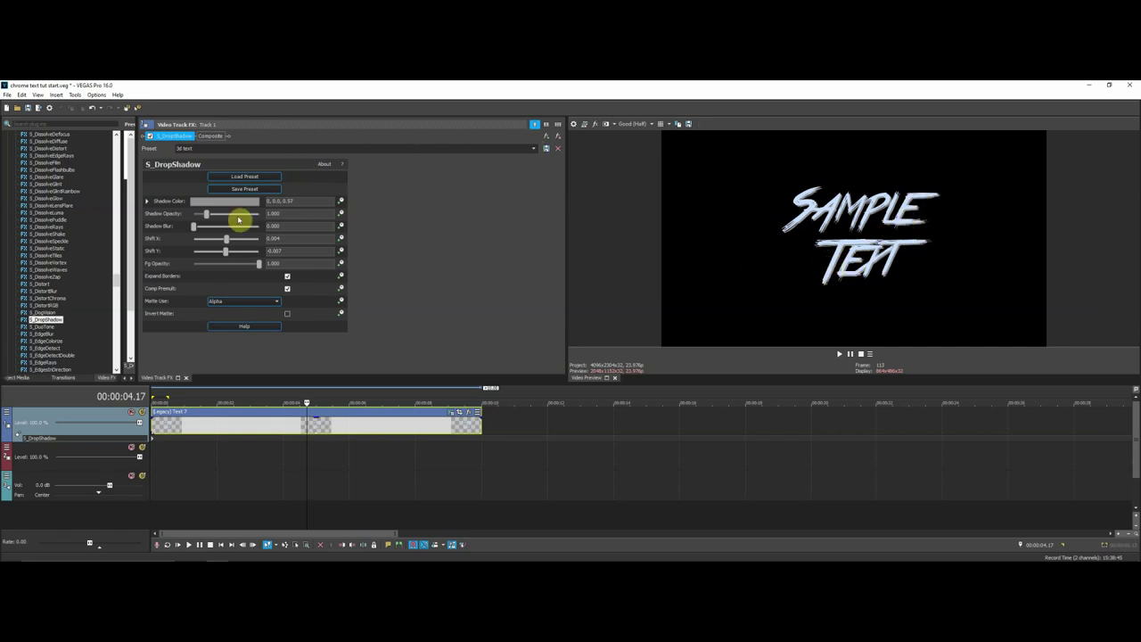
left_click(546, 148)
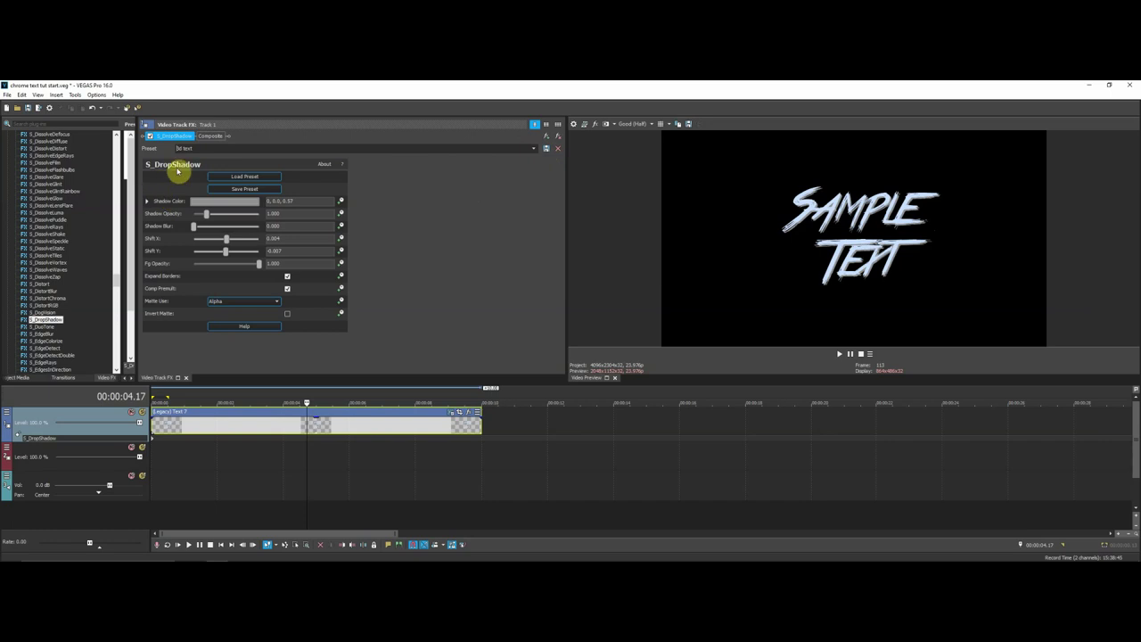
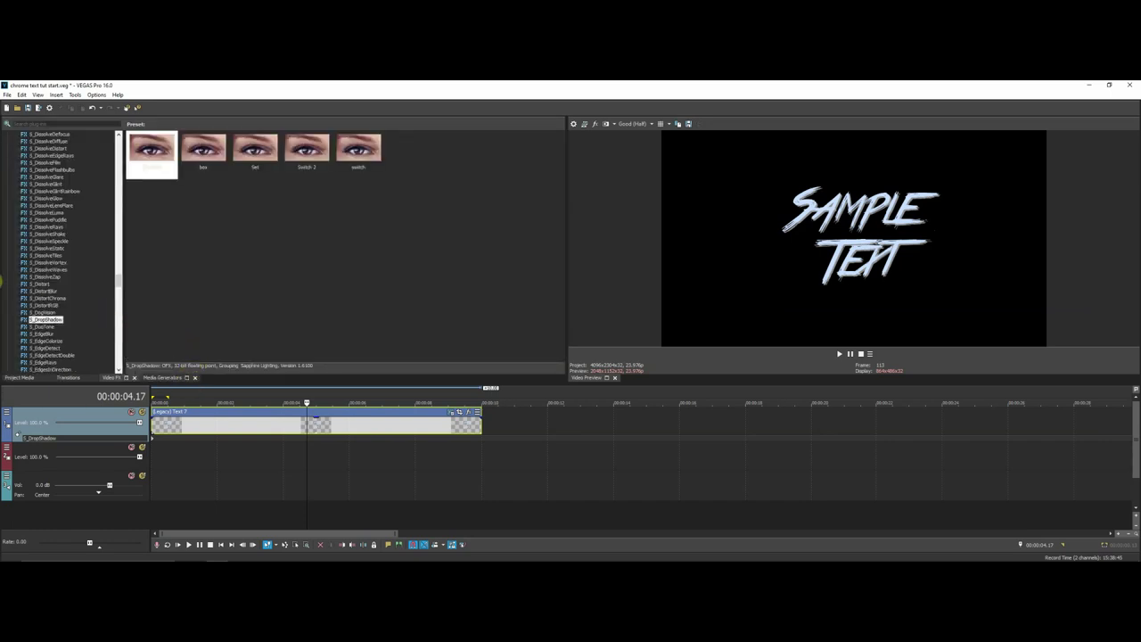
Apply the default TV Simulator effect with the TV Look preset to the legacy text clip on the timeline
scroll(71, 284, "down", 5)
scroll(68, 283, "down", 15)
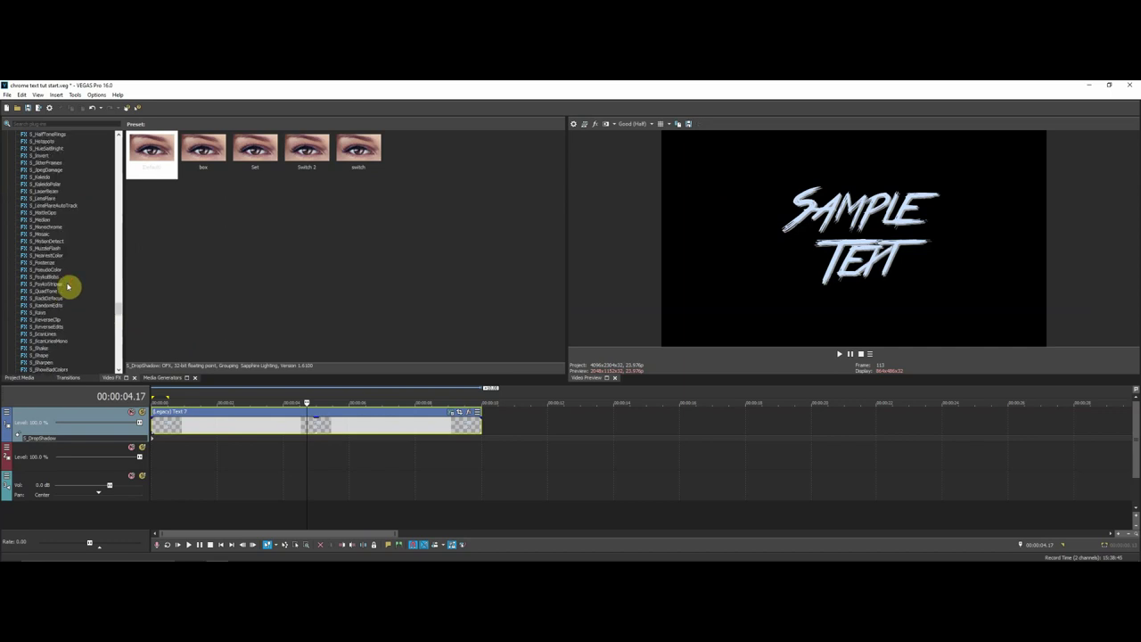
scroll(67, 278, "down", 10)
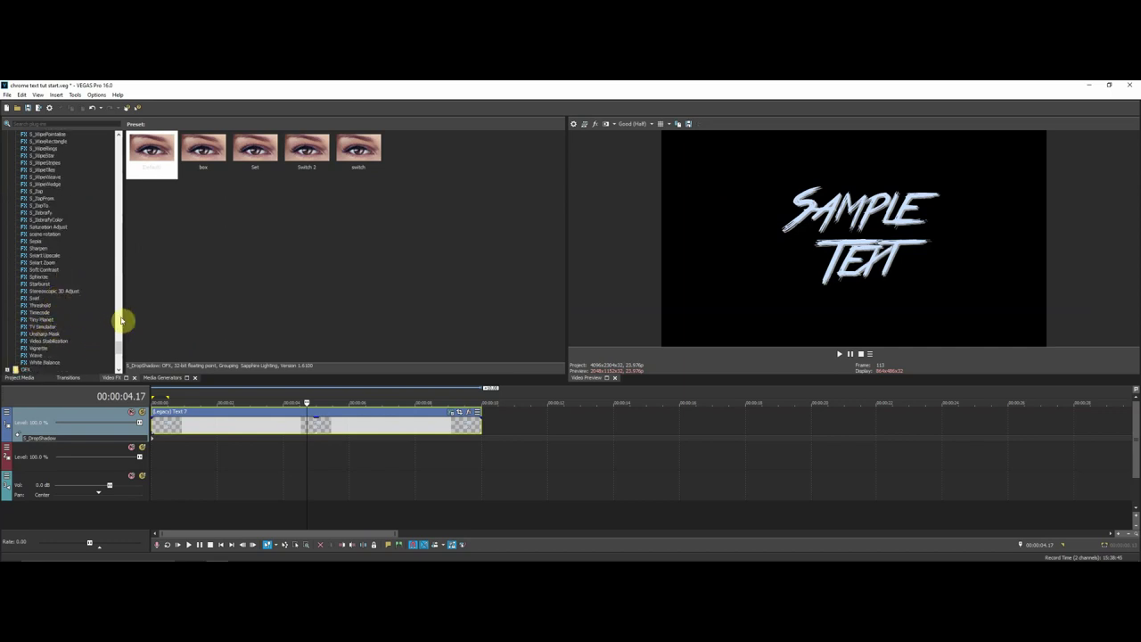
left_click(43, 327)
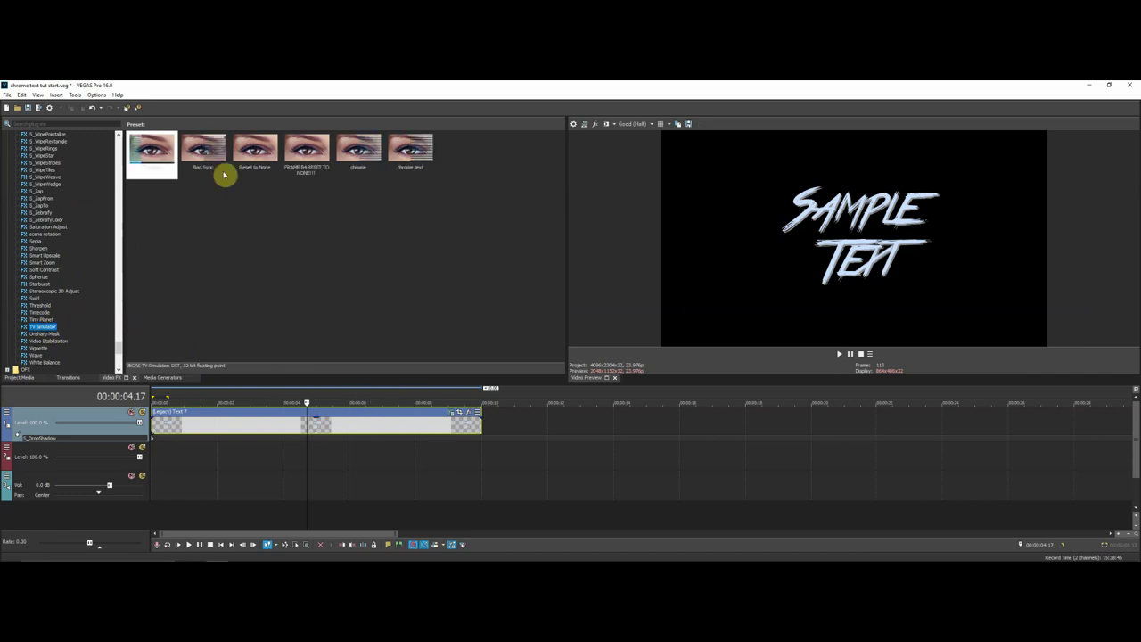
left_click_drag(150, 159, 338, 429)
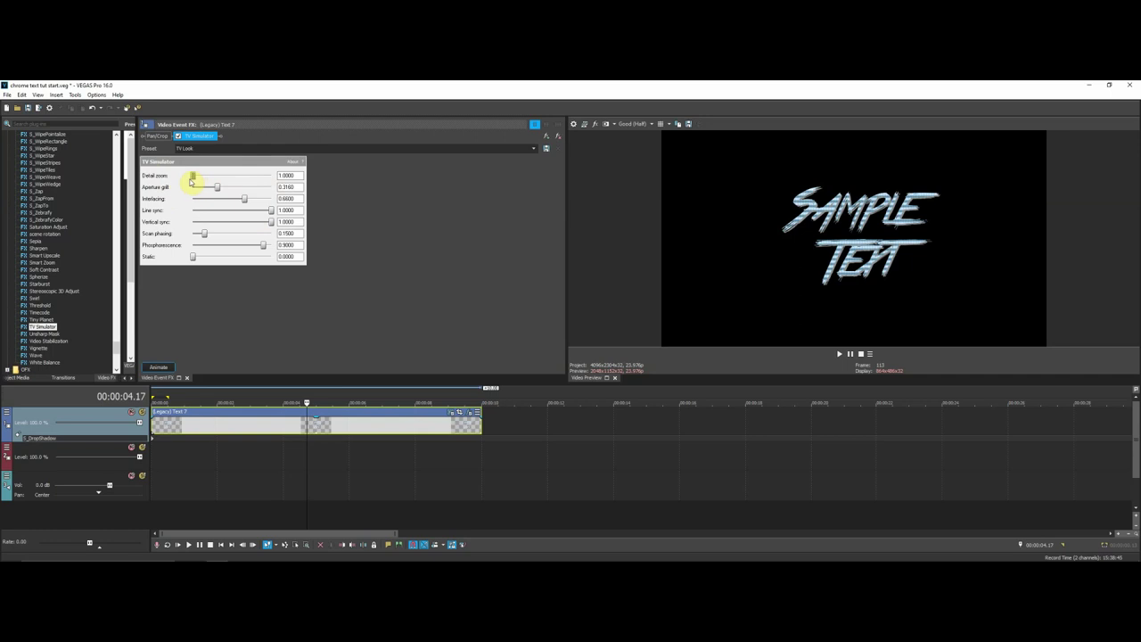
Set the TV Simulator's detail zoom to about 3.49
mouse_move(197, 177)
left_mouse_down()
mouse_move(214, 184)
mouse_move(186, 187)
left_mouse_up()
left_click_drag(234, 182, 293, 178)
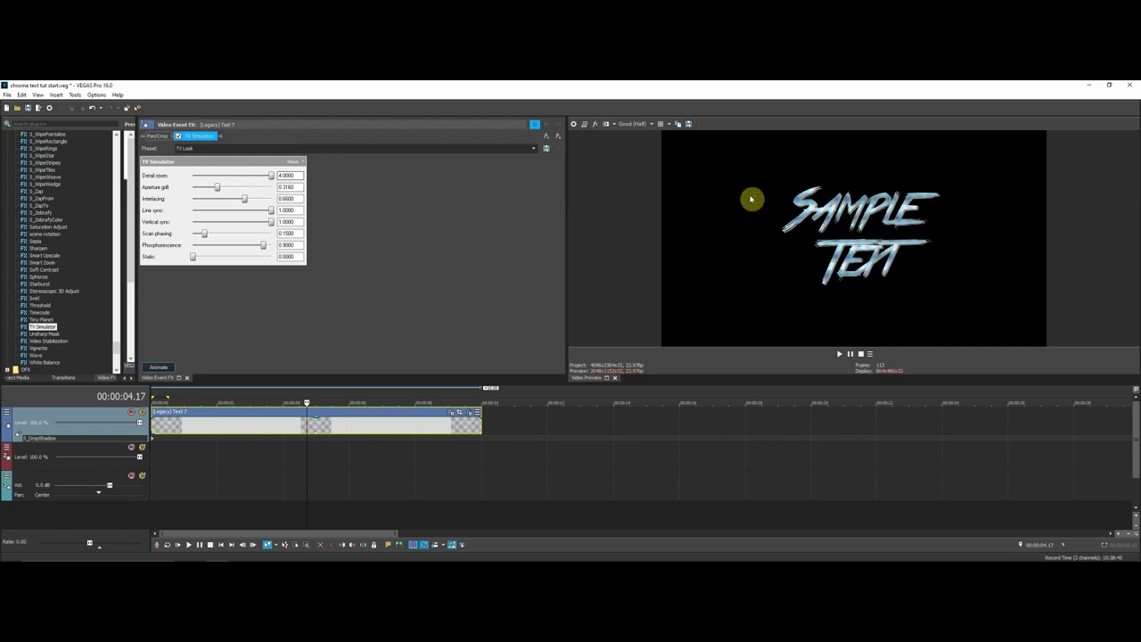
left_click_drag(267, 181, 257, 182)
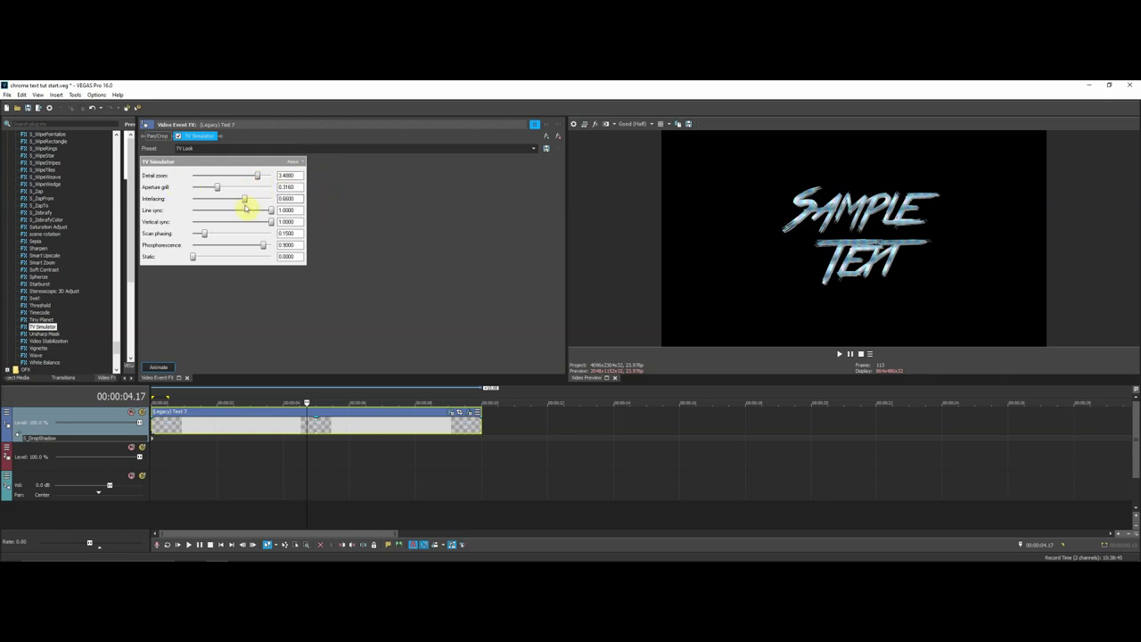
Set the TV Simulator's interlacing to 1.0000 and scan phasing to 0.0000, keeping line sync and vertical sync at 1.0000
left_click_drag(245, 202, 298, 205)
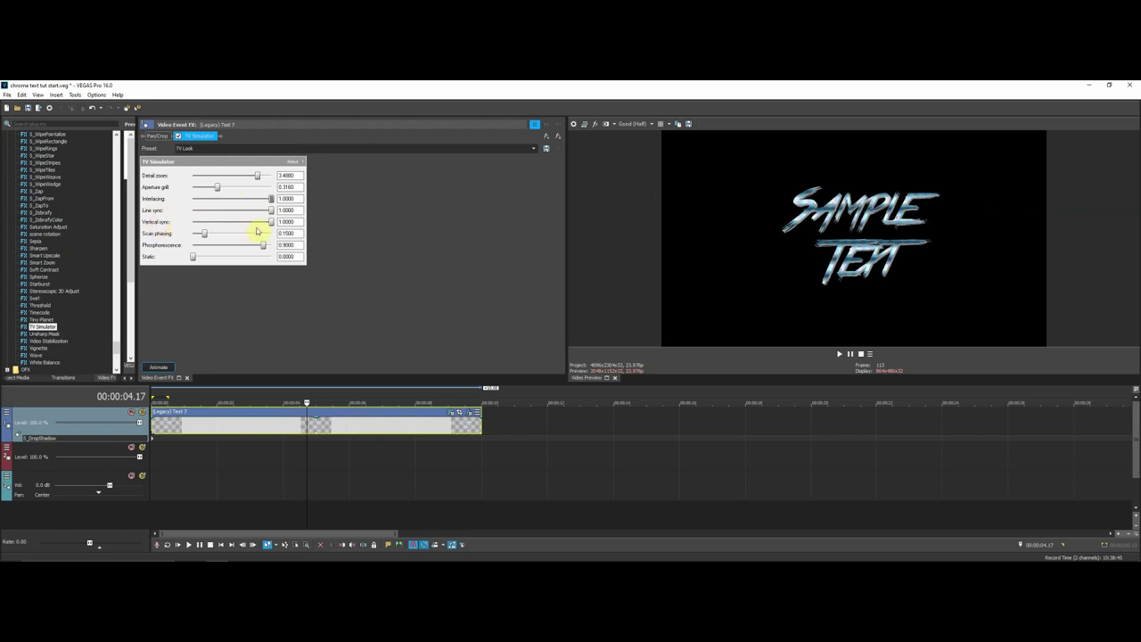
left_click_drag(267, 214, 303, 233)
left_click_drag(180, 234, 182, 234)
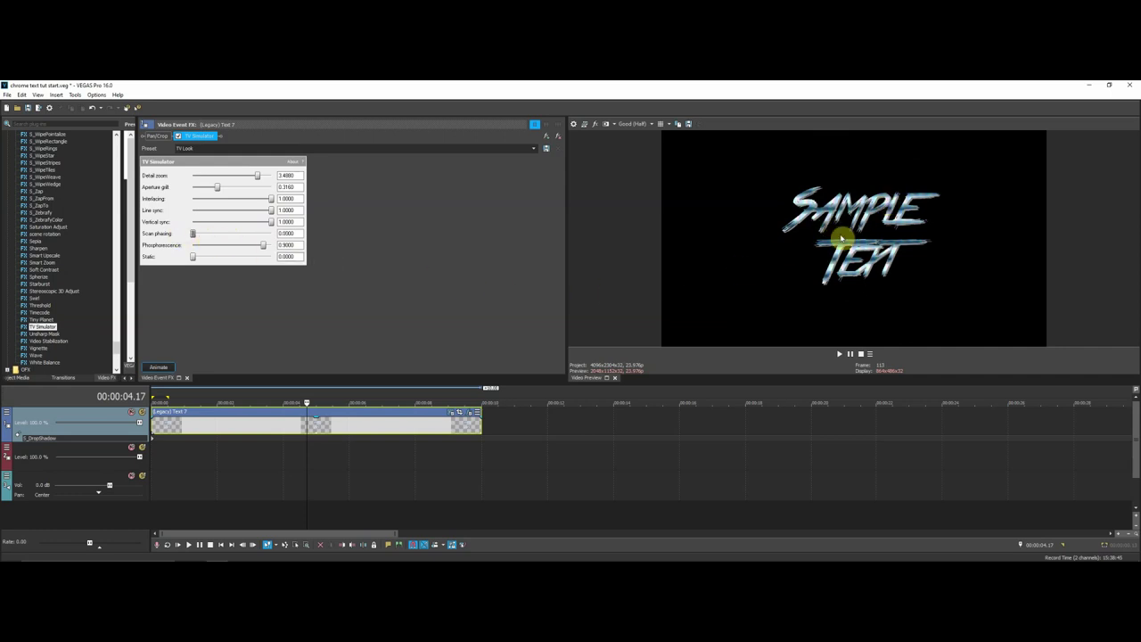
At 00:00:05.04, set the TV Simulator's phosphorescence to 0.4640 and static to 0.0000
left_click_drag(305, 485, 322, 430)
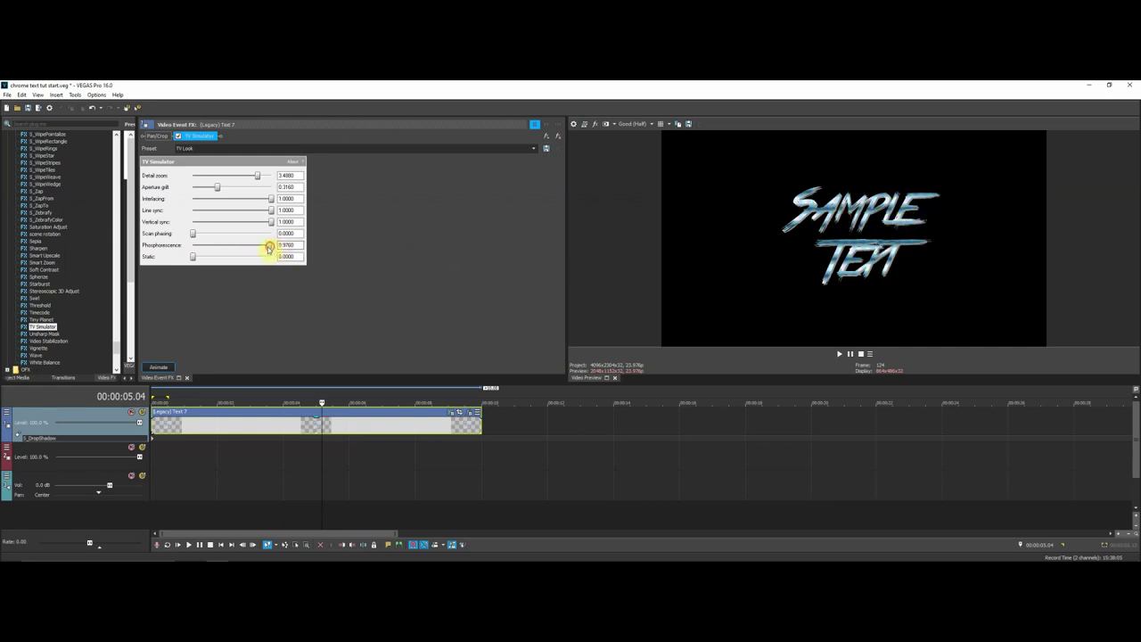
left_click_drag(234, 249, 227, 252)
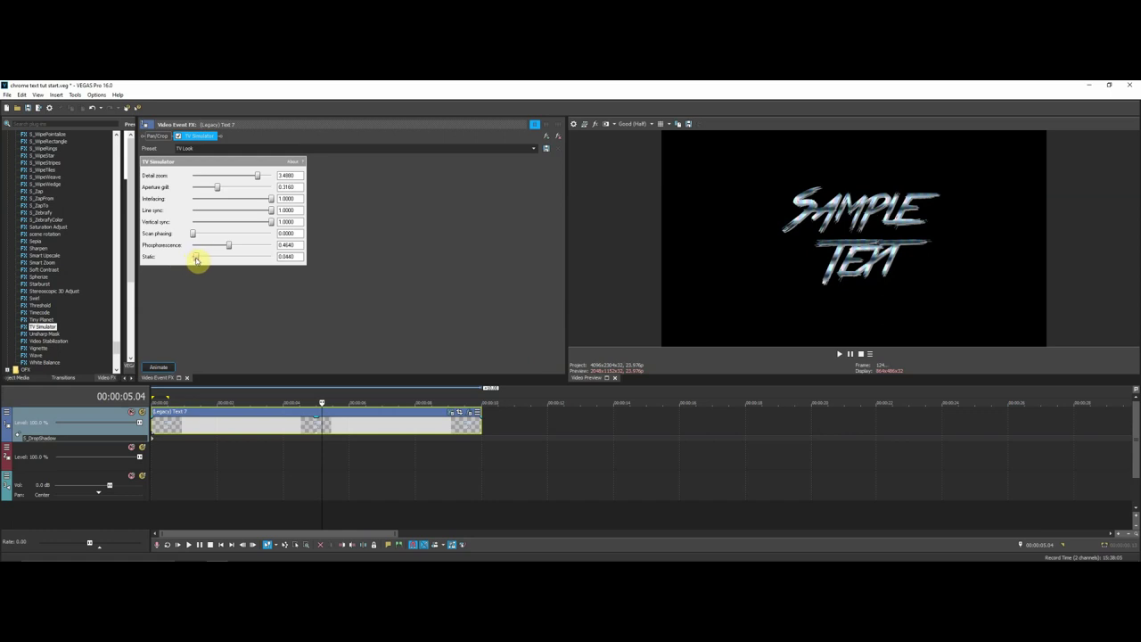
left_click_drag(197, 260, 154, 257)
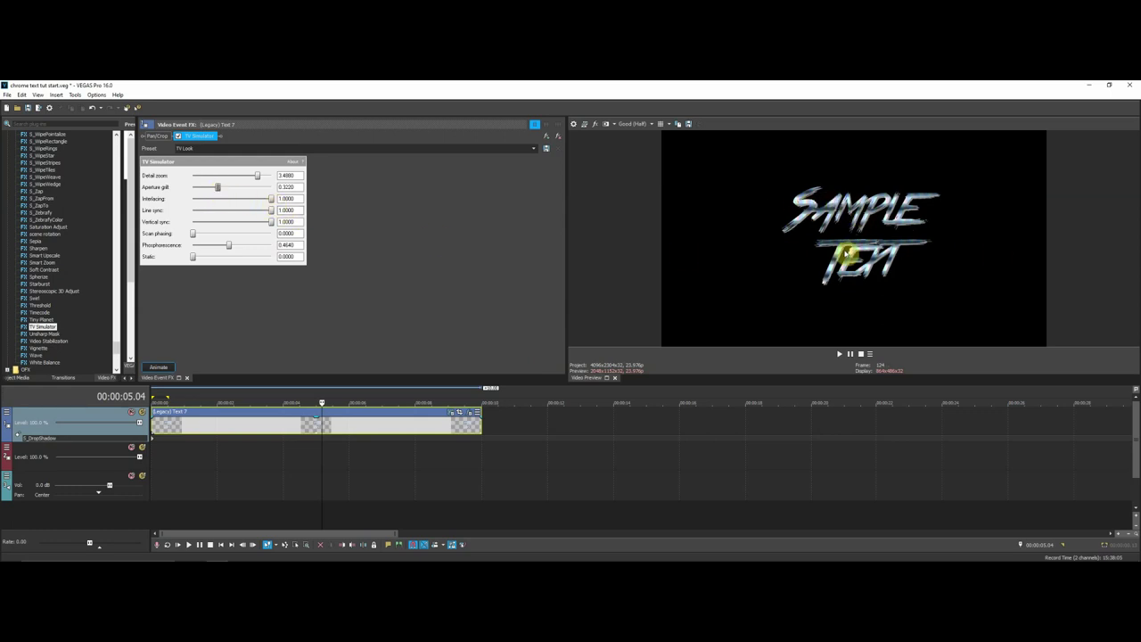
Try low and maximum aperture grill strengths on the TV Simulator and settle on 0.4140
left_click_drag(178, 196, 179, 196)
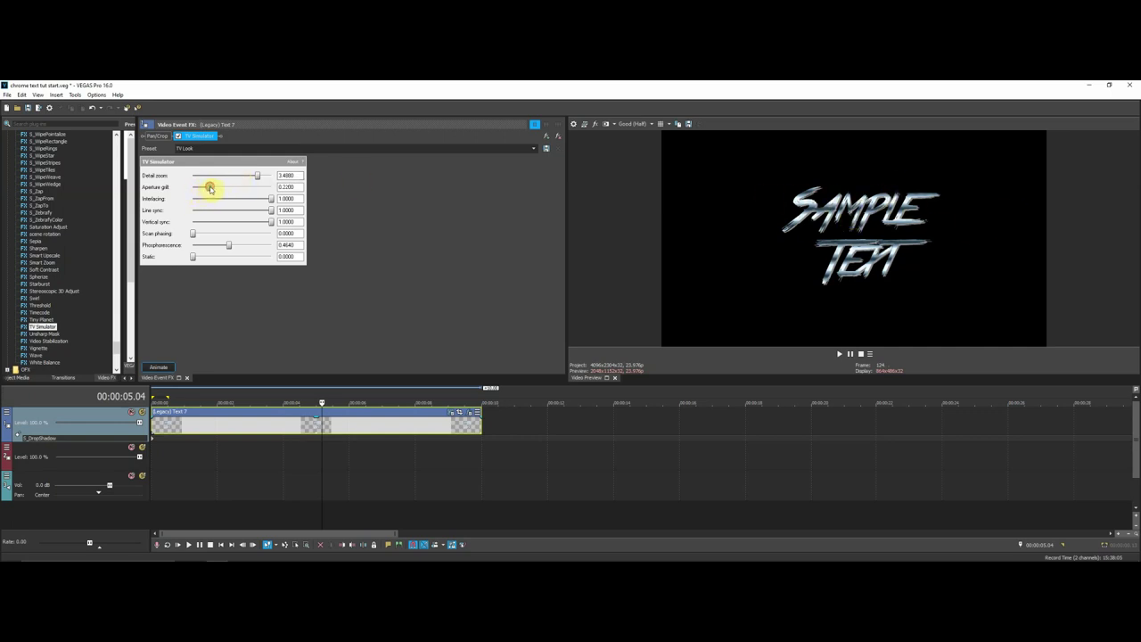
left_click_drag(252, 187, 357, 193)
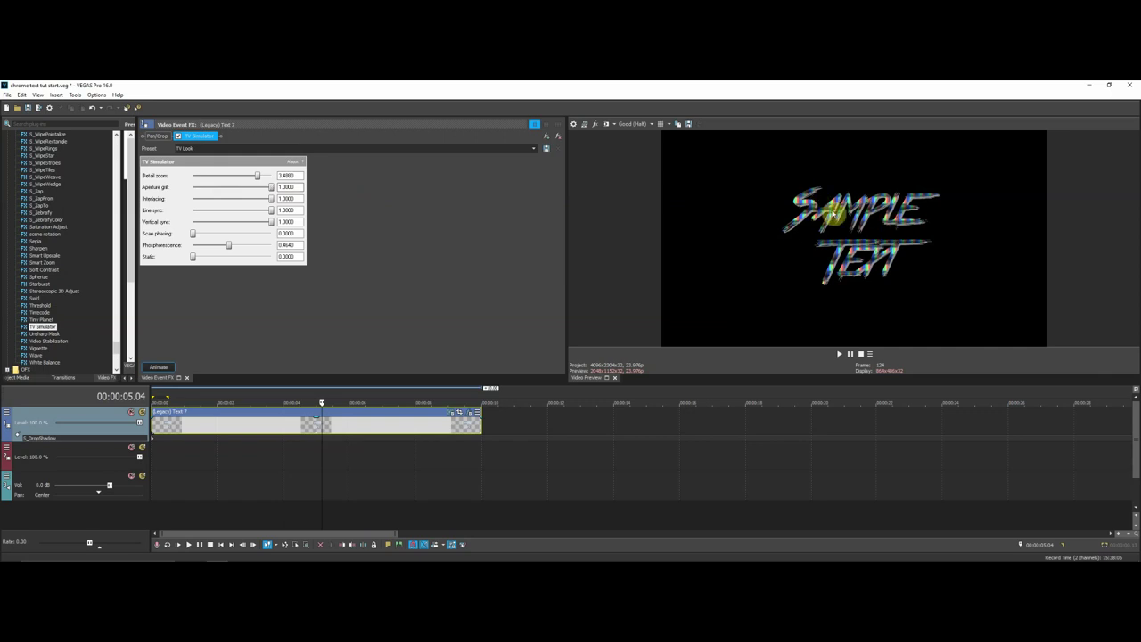
left_click_drag(271, 188, 225, 193)
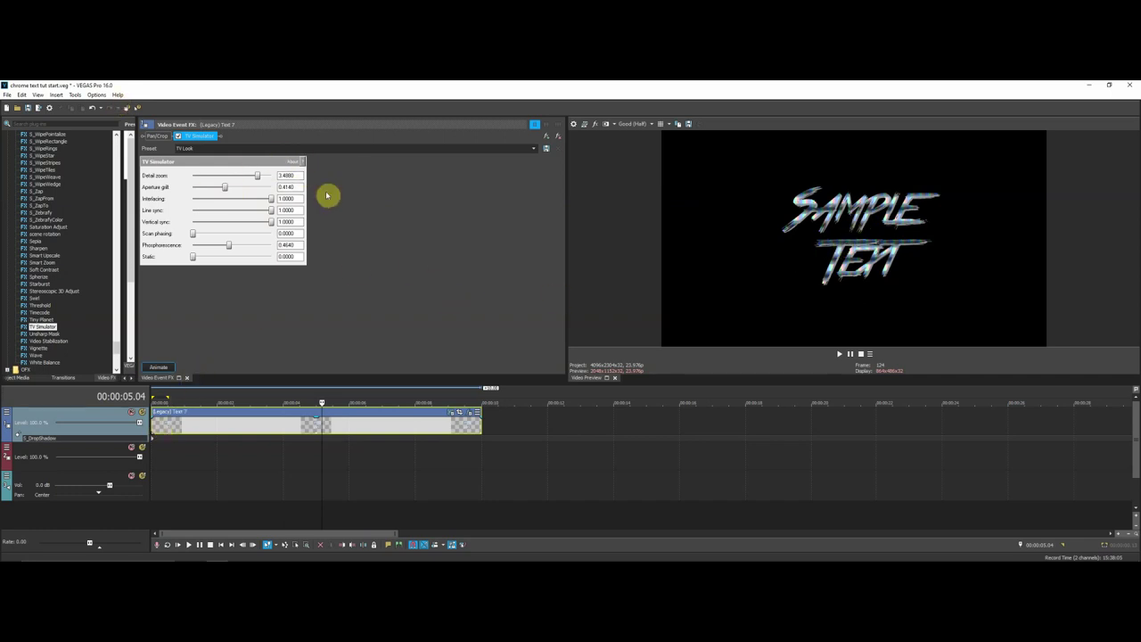
Close the TV Simulator settings and save the project
left_click(187, 379)
left_click(7, 94)
left_click(16, 140)
Add the default S_Glint effect to the text track as a track effect
scroll(58, 279, "up", 10)
scroll(64, 268, "up", 10)
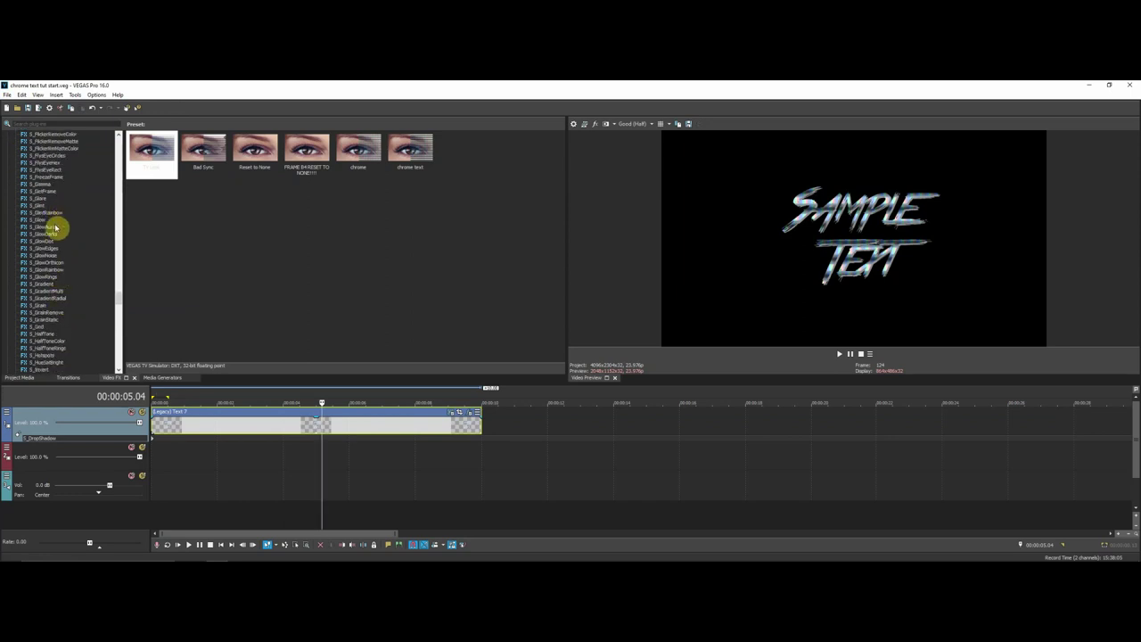
left_click(37, 205)
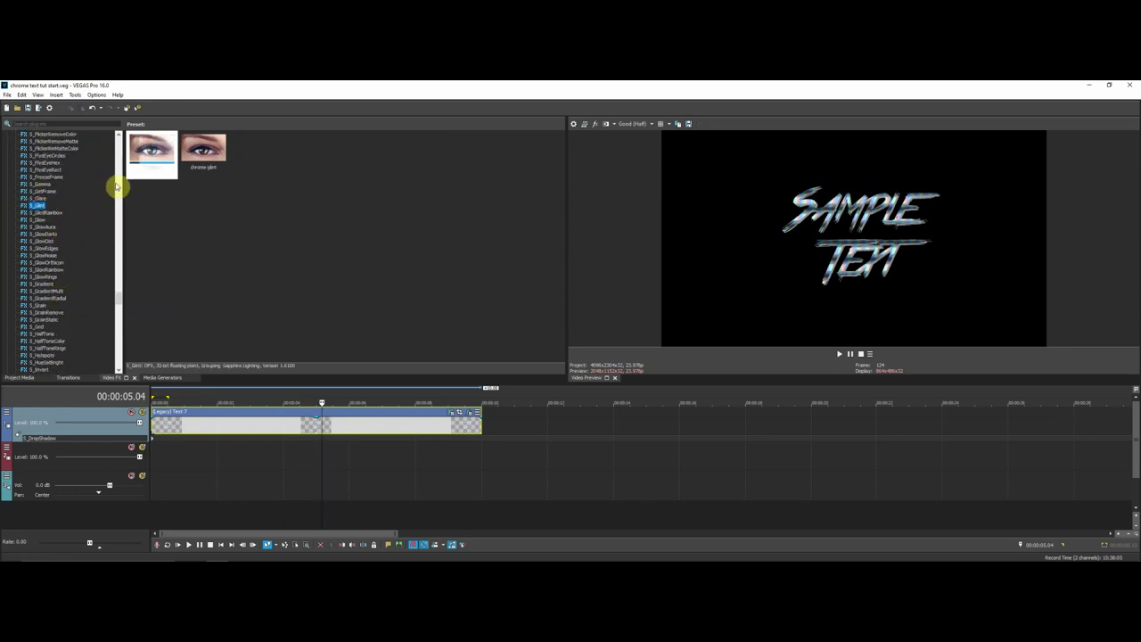
left_click(151, 159)
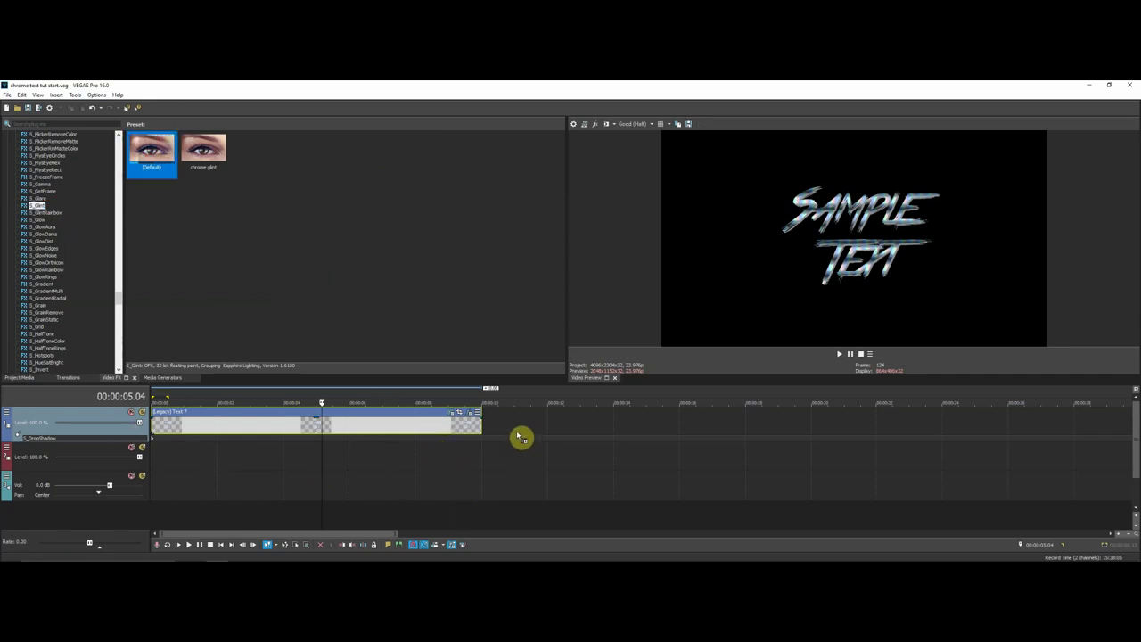
left_click_drag(515, 431, 515, 430)
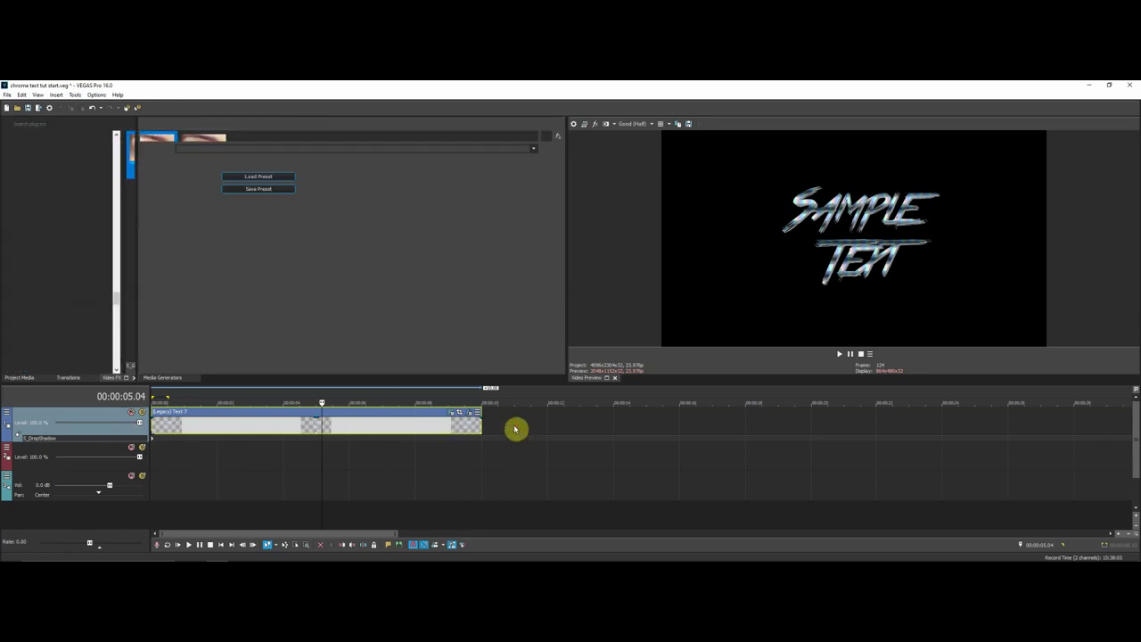
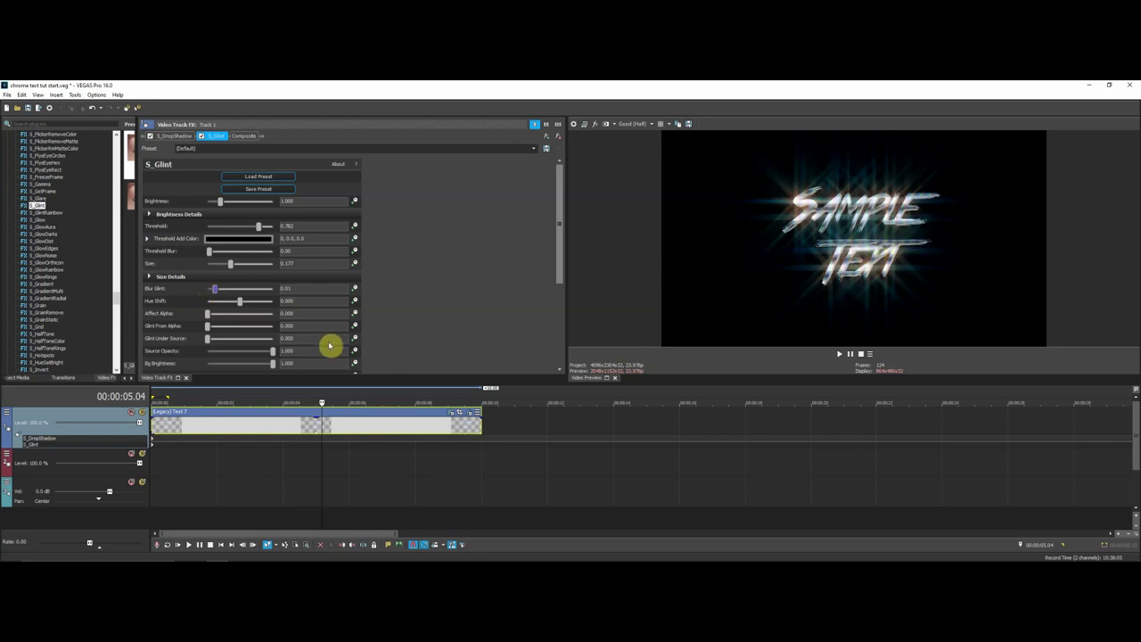
Try a stronger glint blur on S_Glint, then bring Blur Glint back down to 0.01
left_click_drag(215, 295, 232, 295)
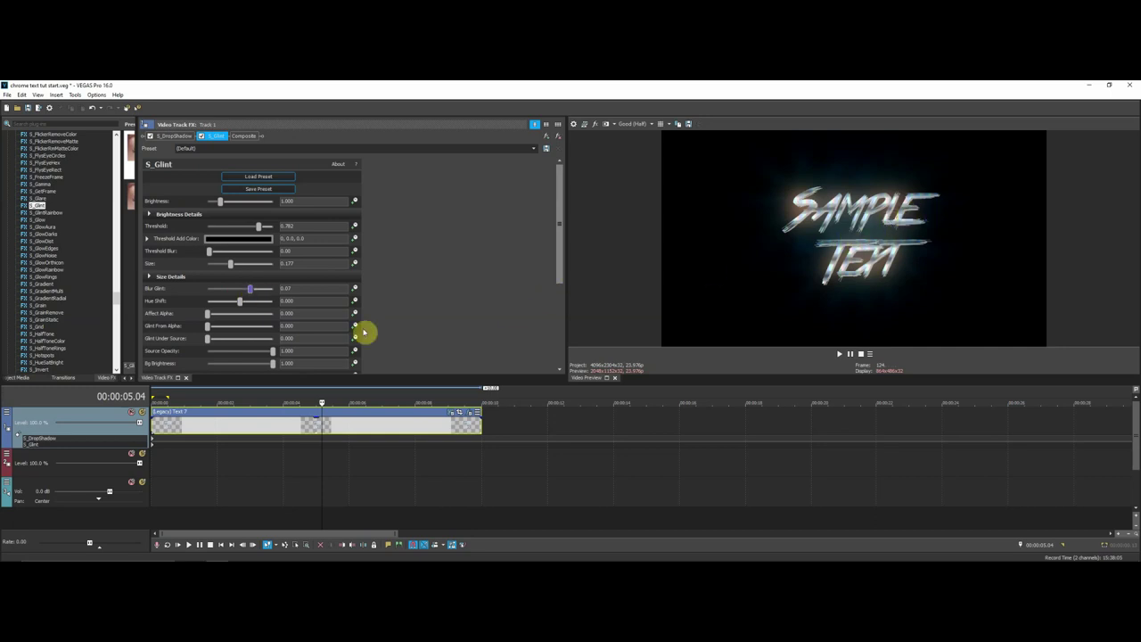
left_click_drag(250, 290, 222, 292)
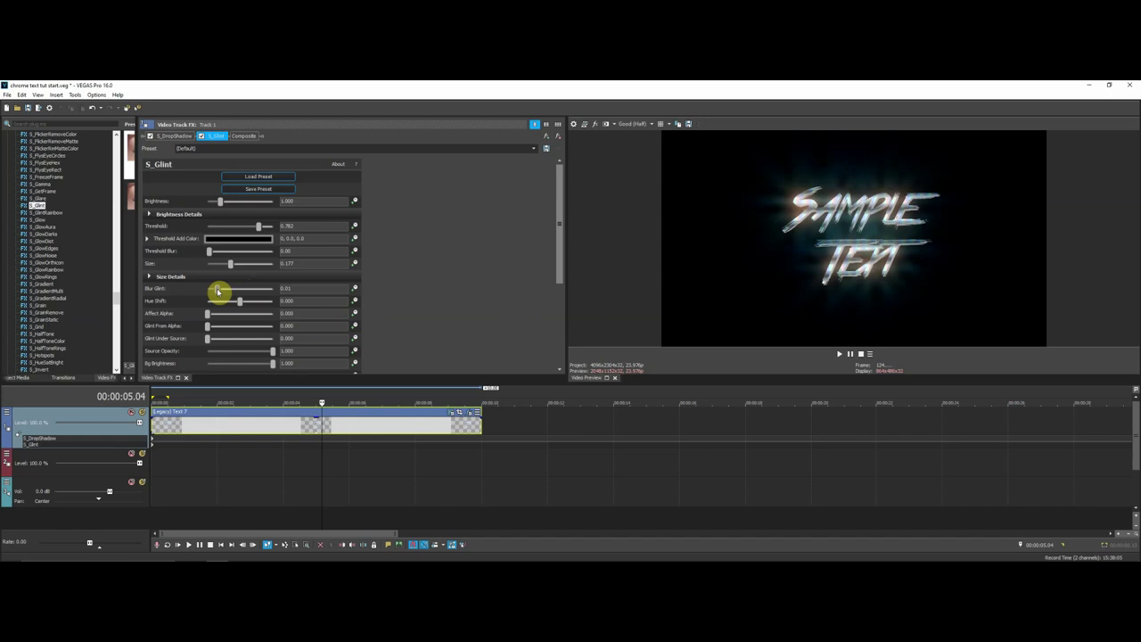
left_click_drag(216, 291, 216, 291)
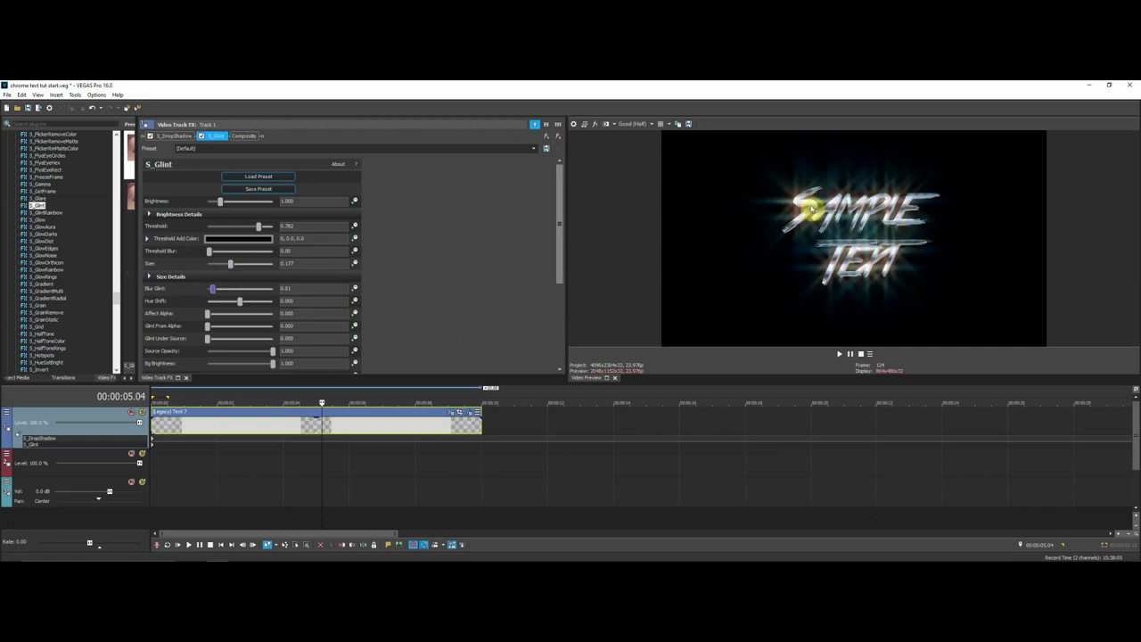
Try a very small glint size on S_Glint, then set Size to about 0.17
left_click_drag(232, 265, 215, 269)
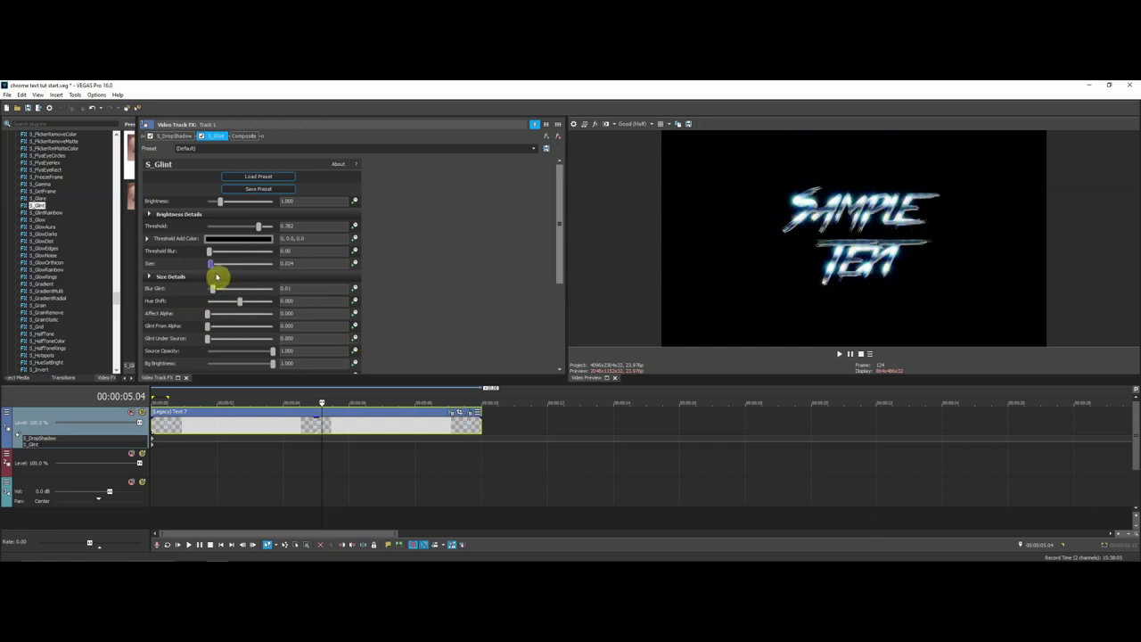
left_click_drag(211, 266, 228, 269)
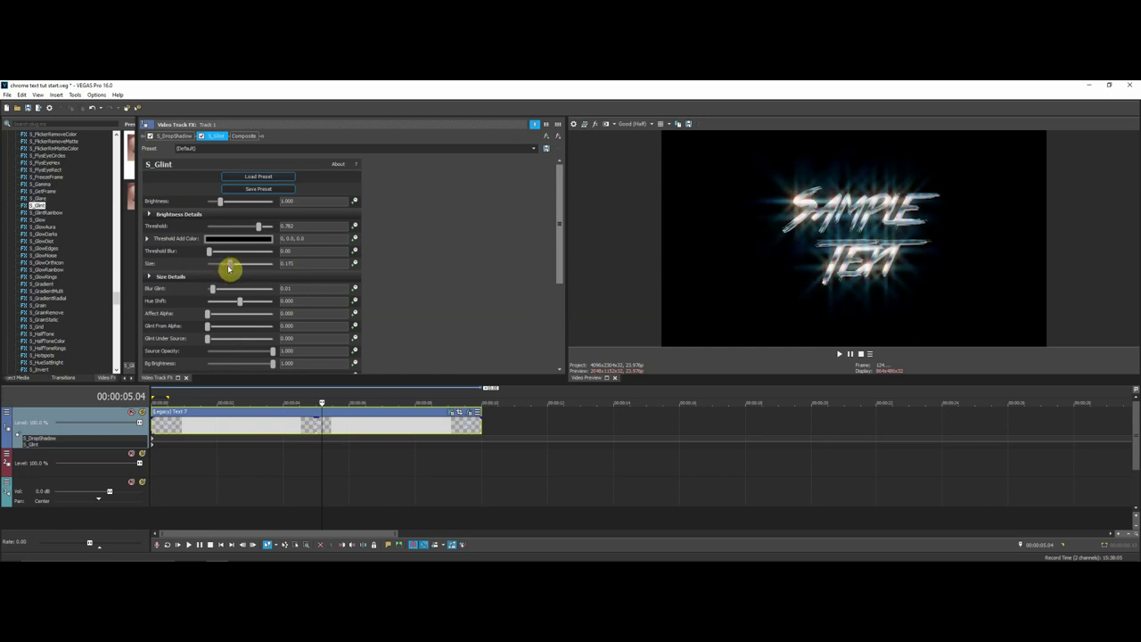
left_click_drag(229, 268, 230, 267)
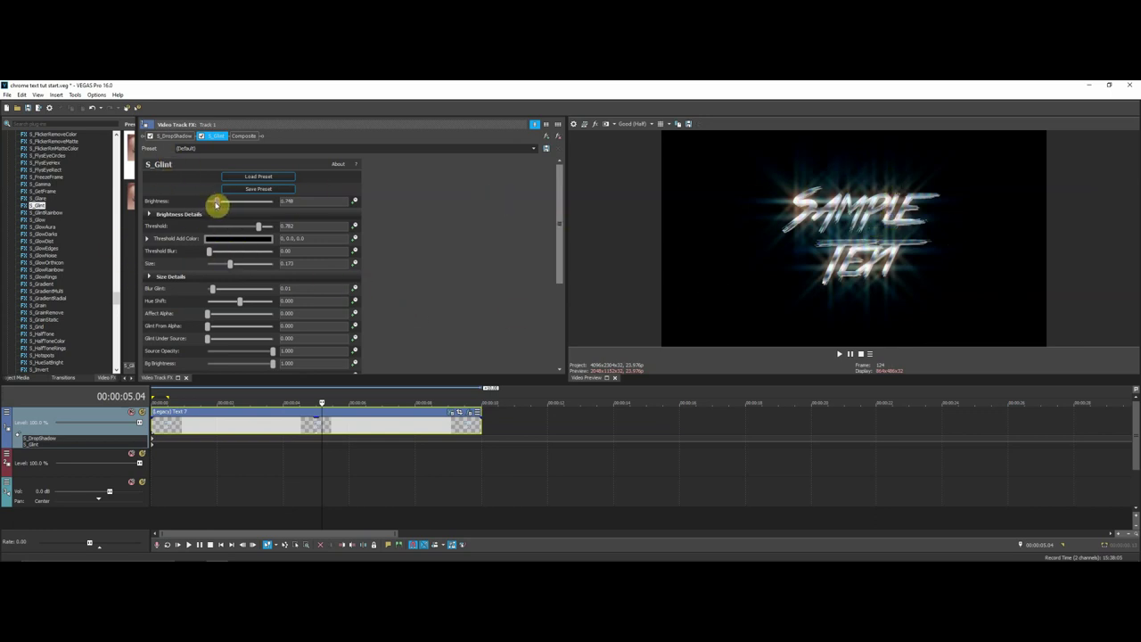
Set S_Glint's brightness to 0.576 and its threshold blur to 0.00
left_click_drag(216, 206, 212, 205)
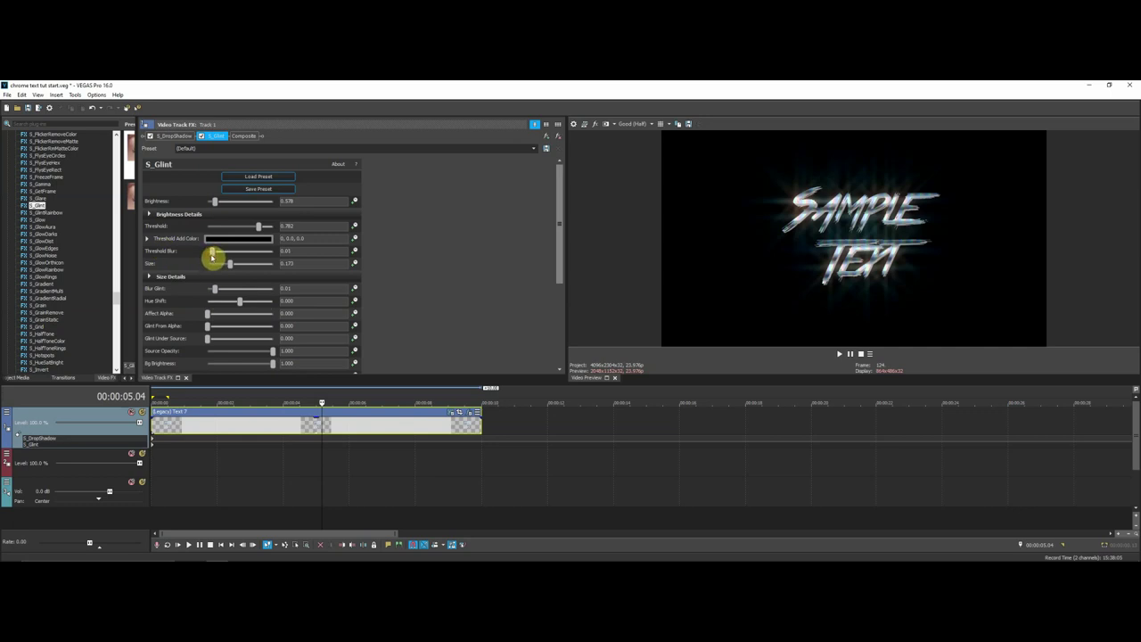
left_click(212, 257)
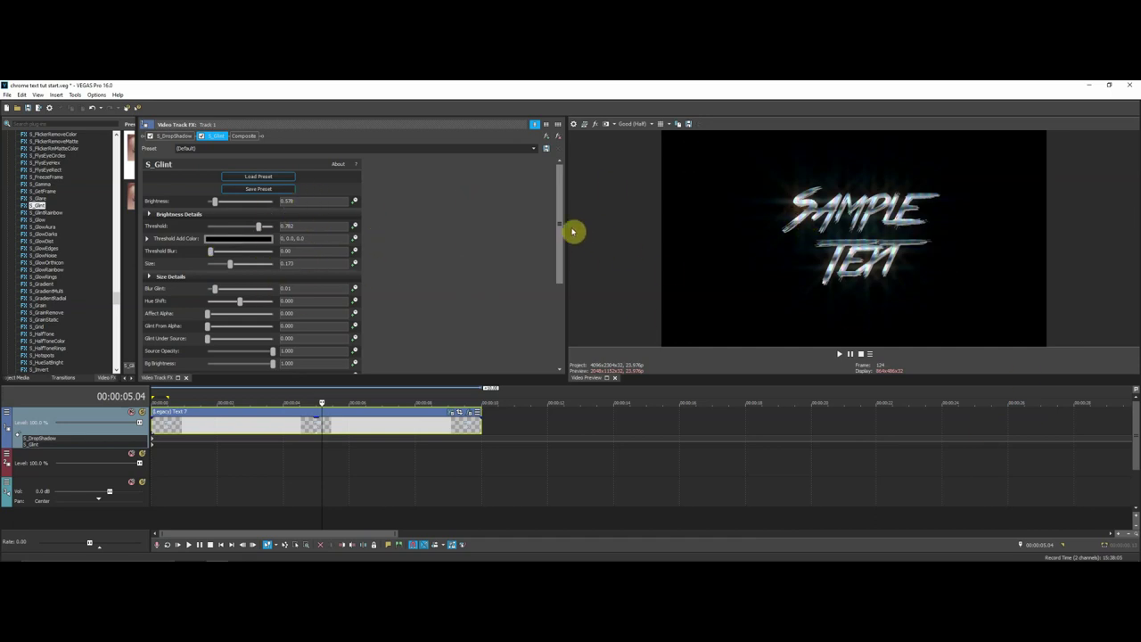
mouse_move(562, 223)
left_mouse_down()
mouse_move(565, 295)
mouse_move(562, 218)
left_mouse_up()
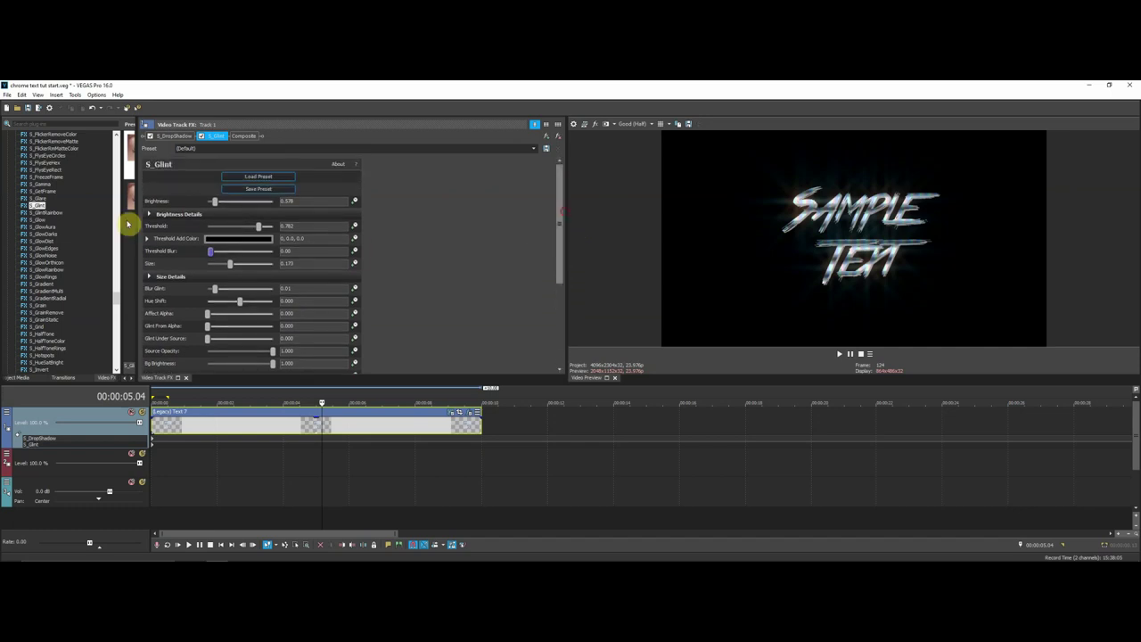
Save the track's S_DropShadow and S_Glint chain as a plug-in package named "Chrome text", replacing the existing package
left_click(179, 136)
left_click(213, 139)
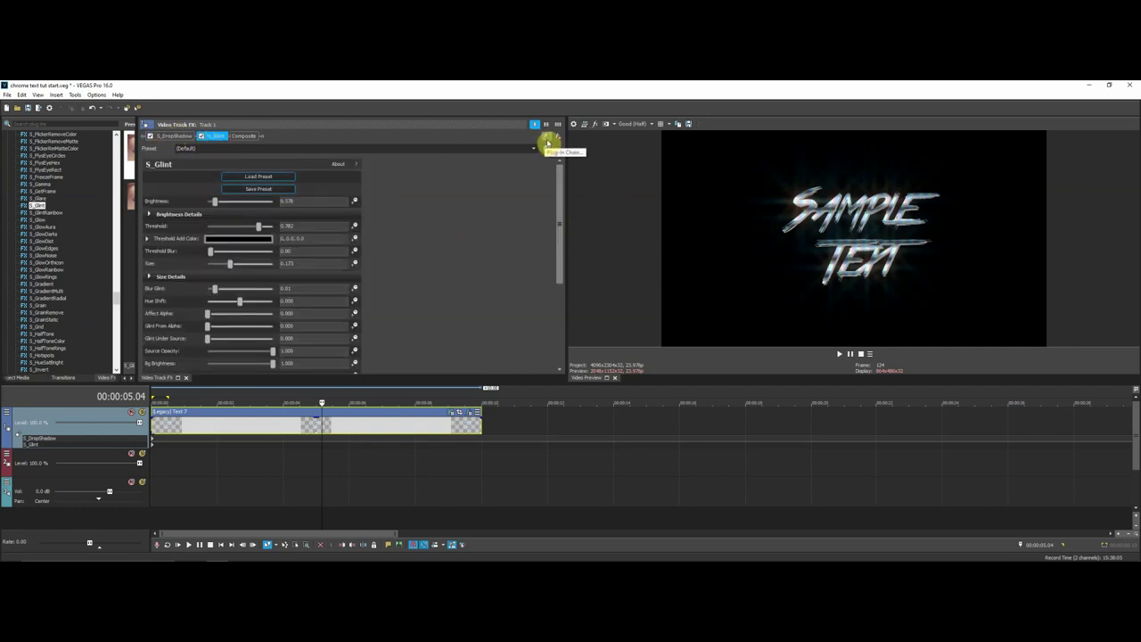
left_click(547, 141)
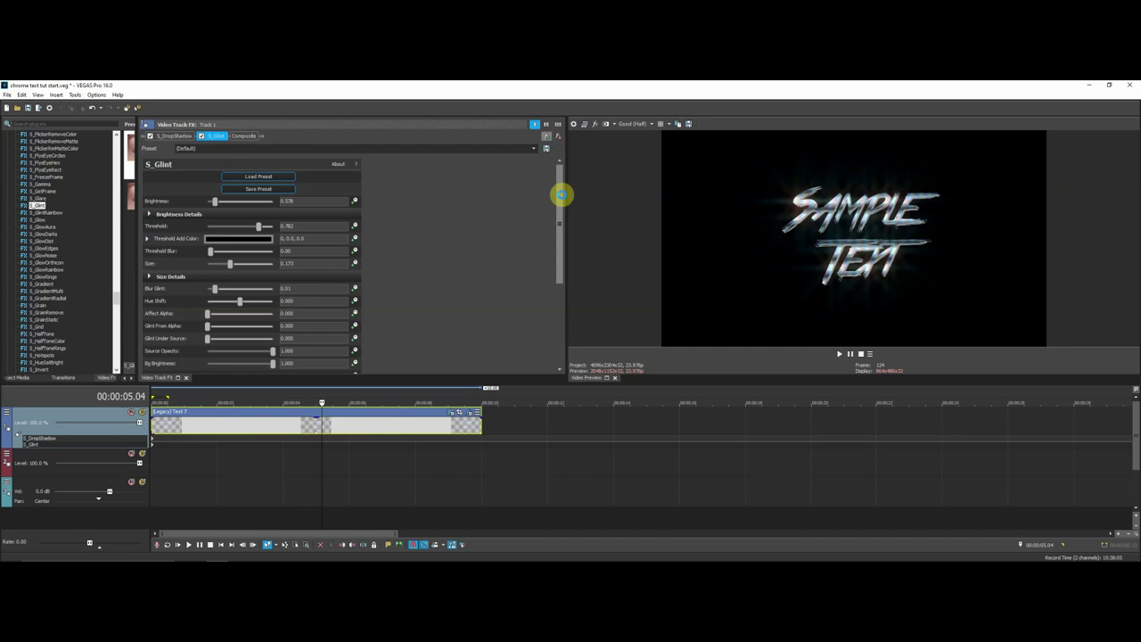
left_click(925, 250)
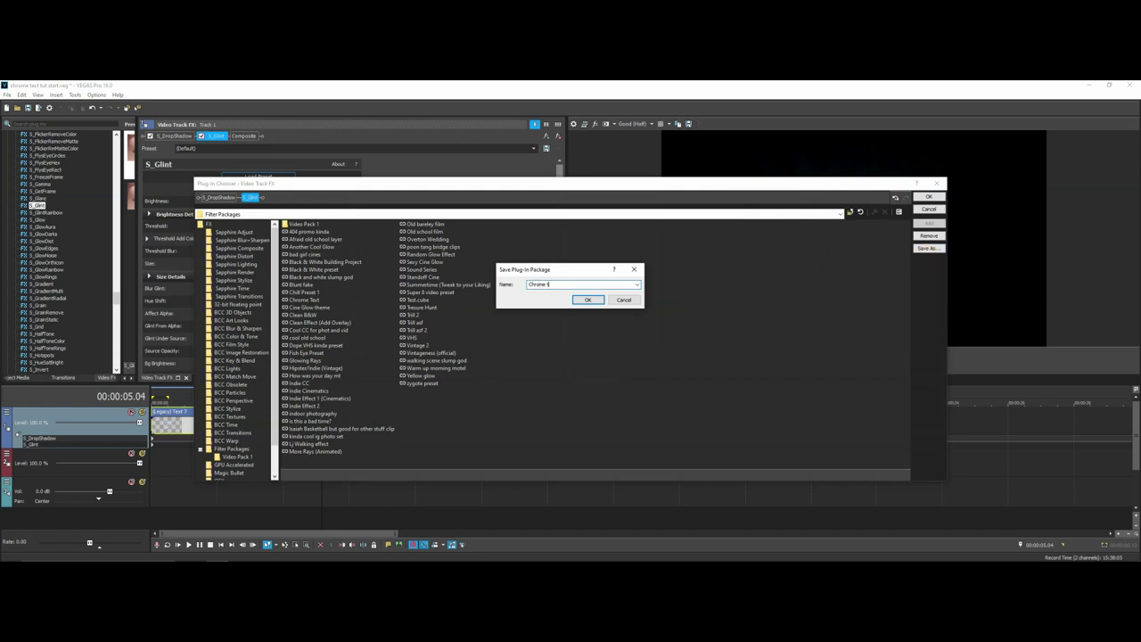
left_click(587, 300)
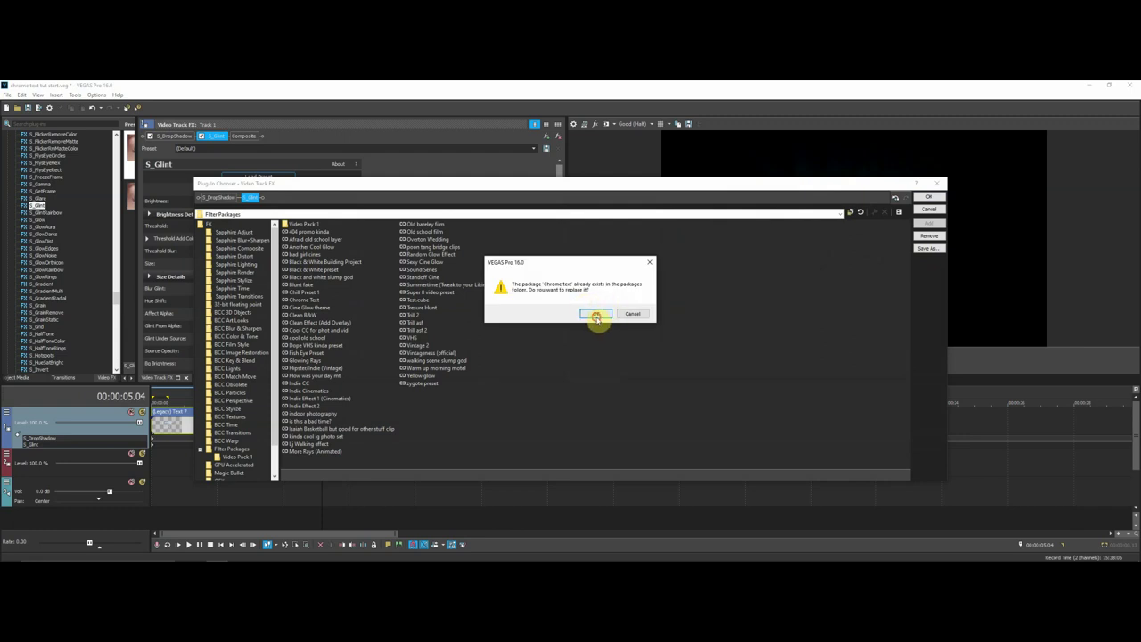
left_click(596, 315)
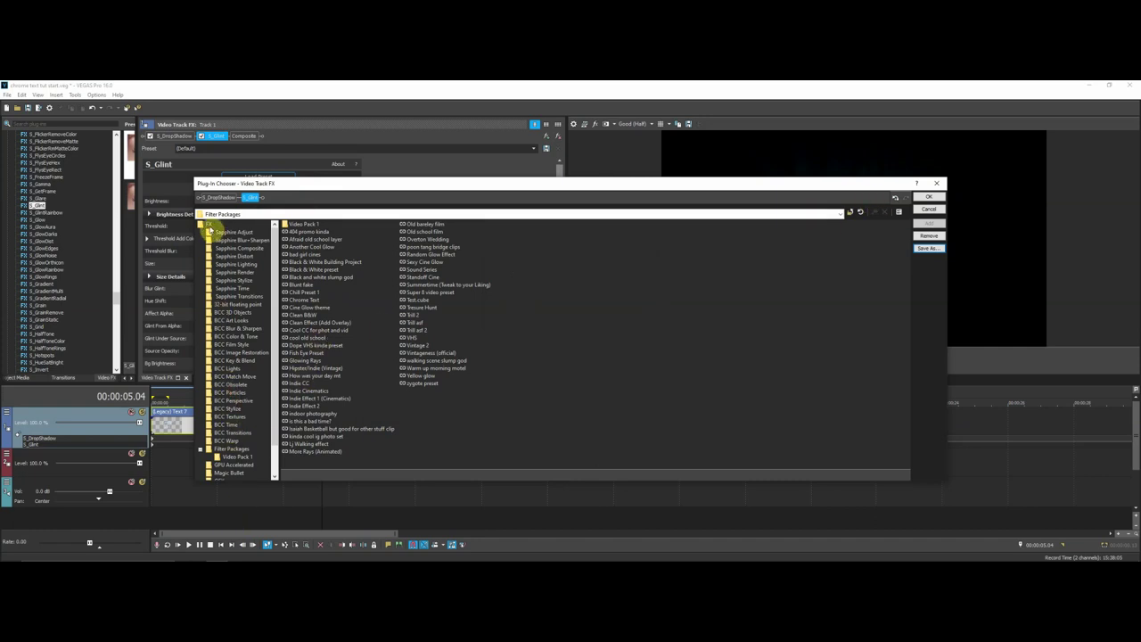
Look up the saved package in the plug-in chooser's Filter Packages folder, then close the chooser and the track effects
left_click(211, 224)
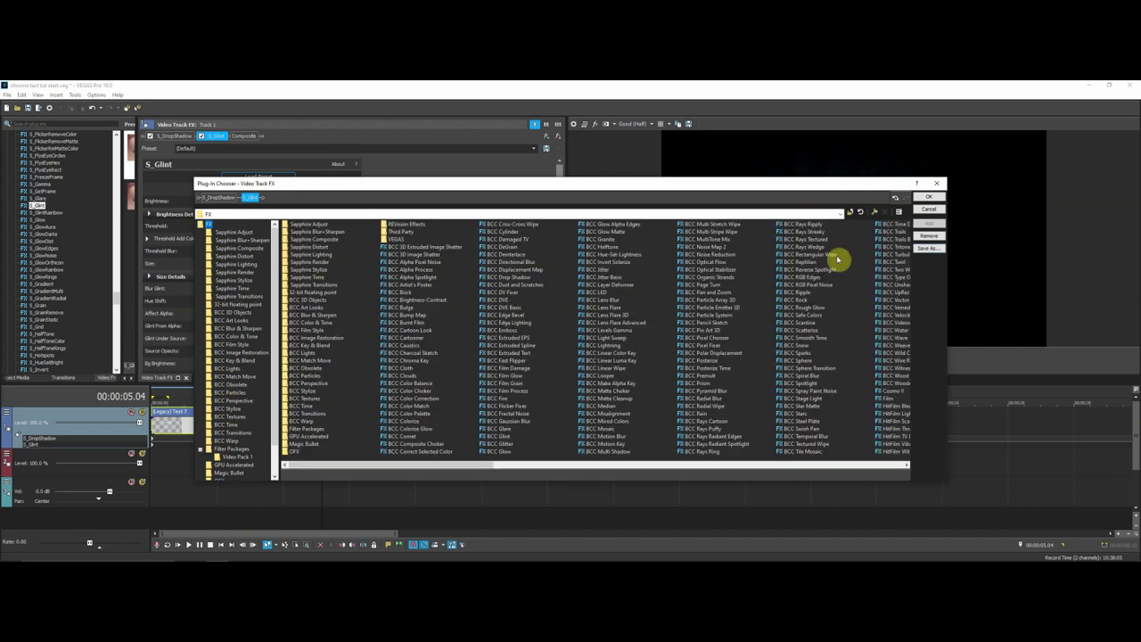
scroll(840, 330, "down", 5)
scroll(236, 419, "down", 1)
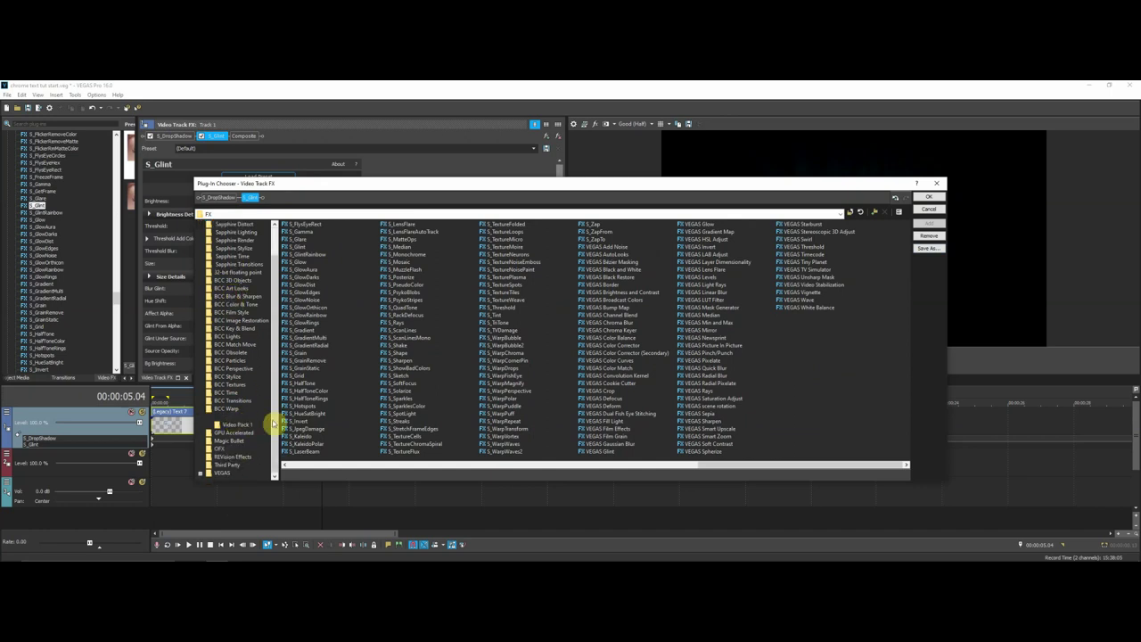
left_click(233, 416)
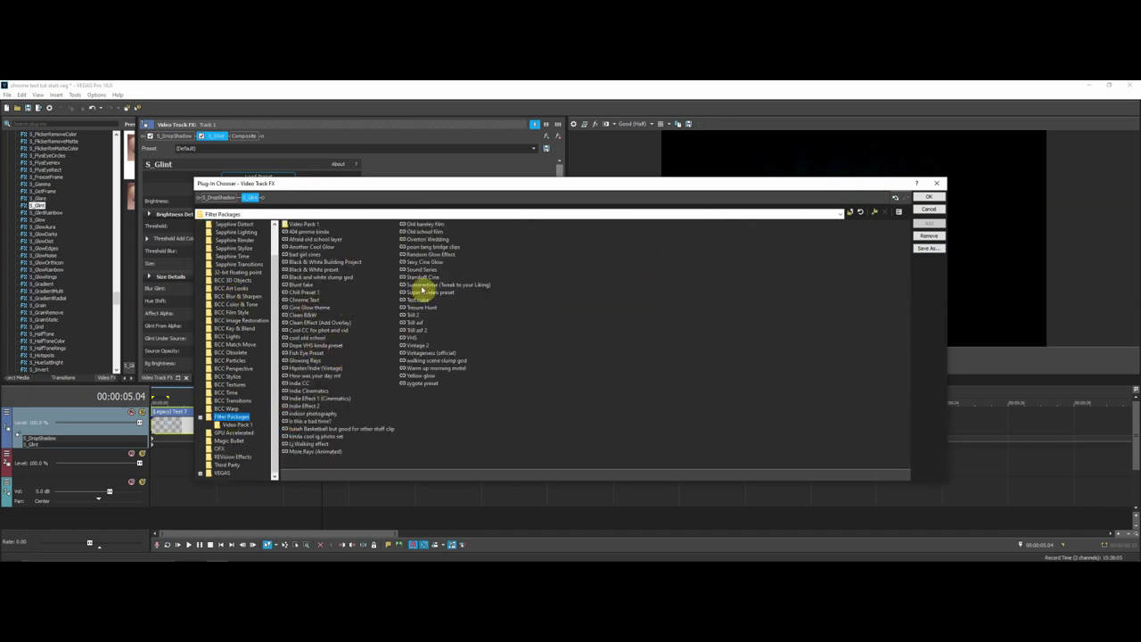
left_click(304, 315)
left_click(930, 194)
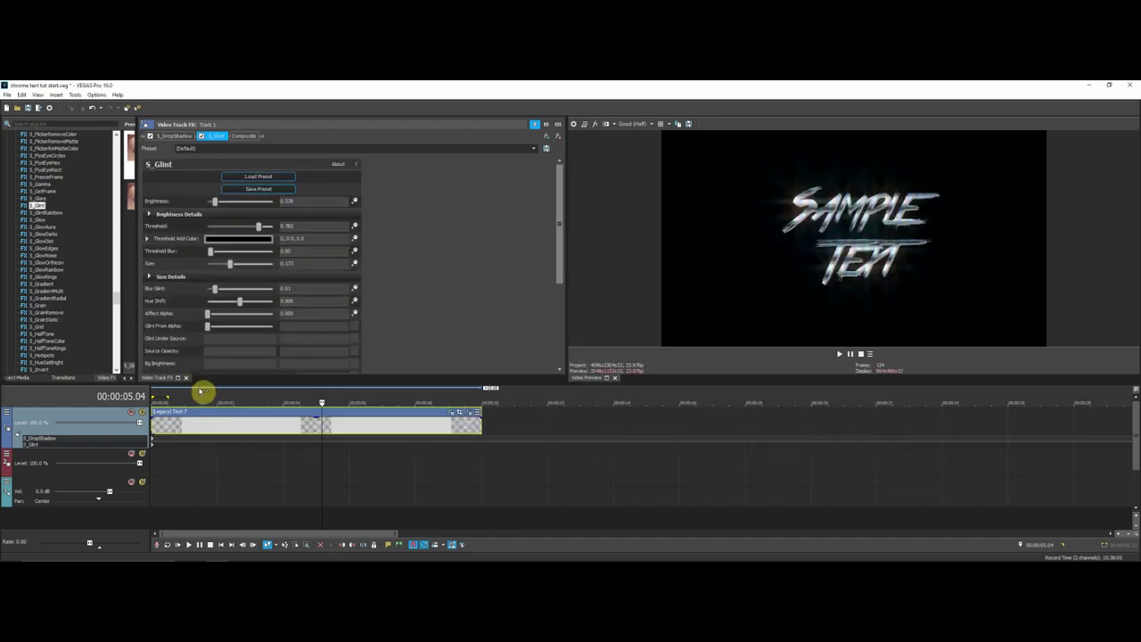
left_click(187, 376)
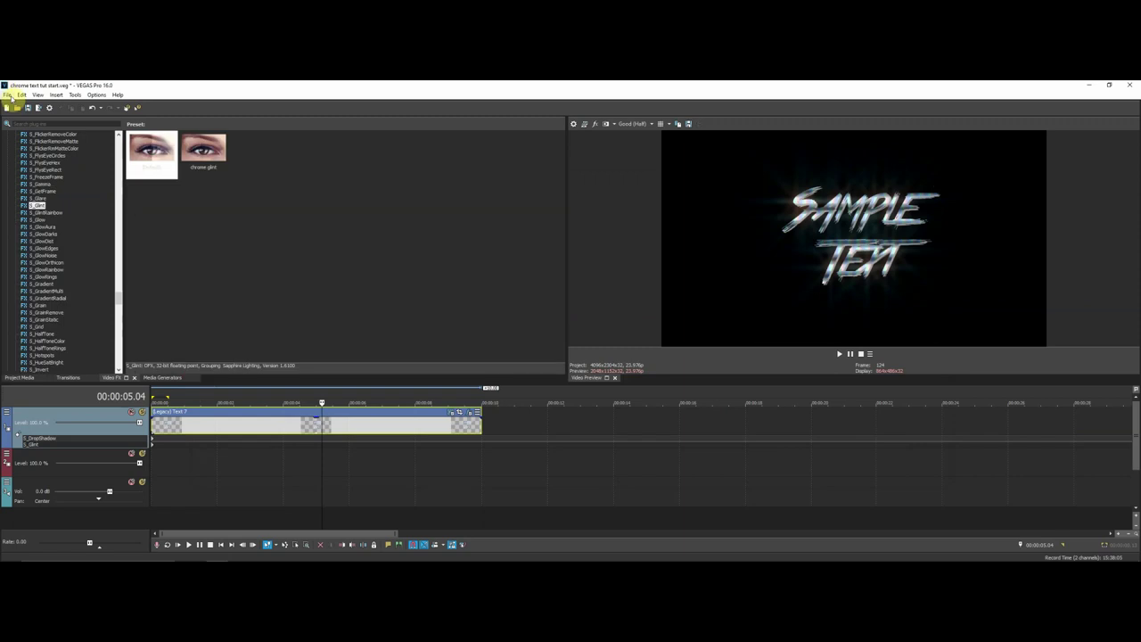
Scrub through the middle of the legacy text clip to check how the chrome effect looks over time
left_click(261, 432)
left_click_drag(259, 424, 341, 428)
left_click(255, 439)
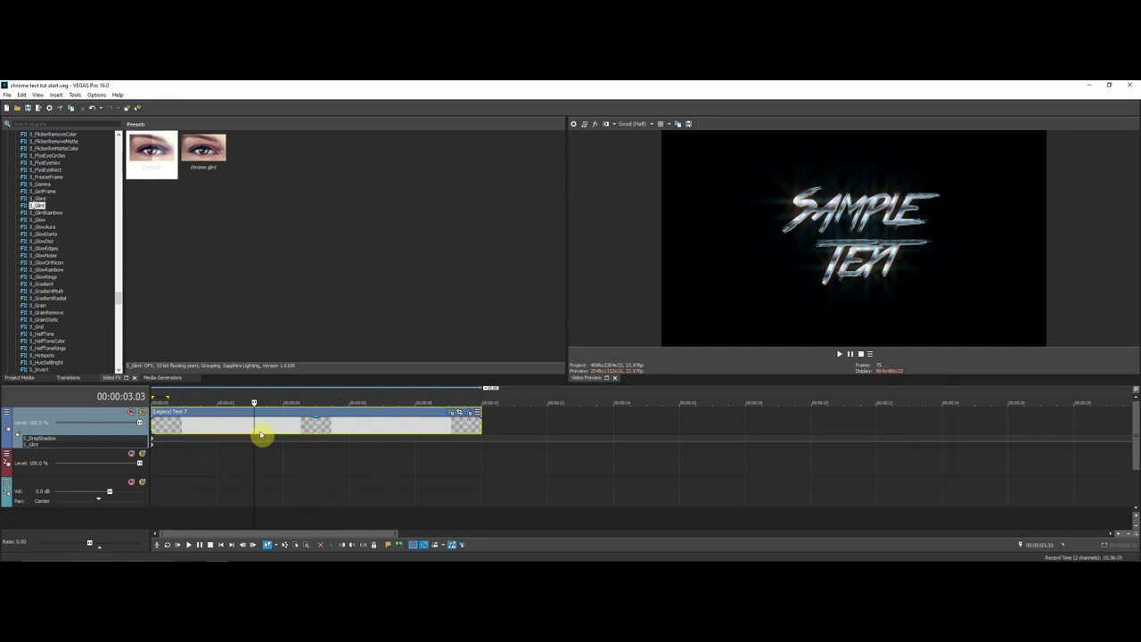
left_click_drag(254, 421, 353, 433)
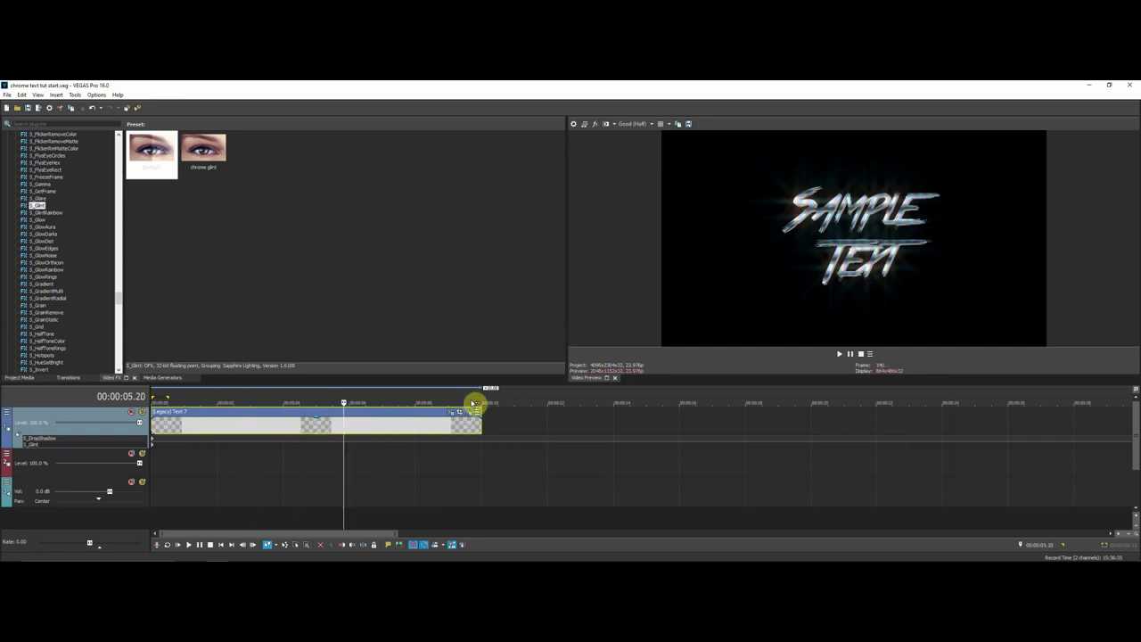
Open the text clip's TV Simulator effect and save its settings as the preset "Chrome look"
left_click(467, 415)
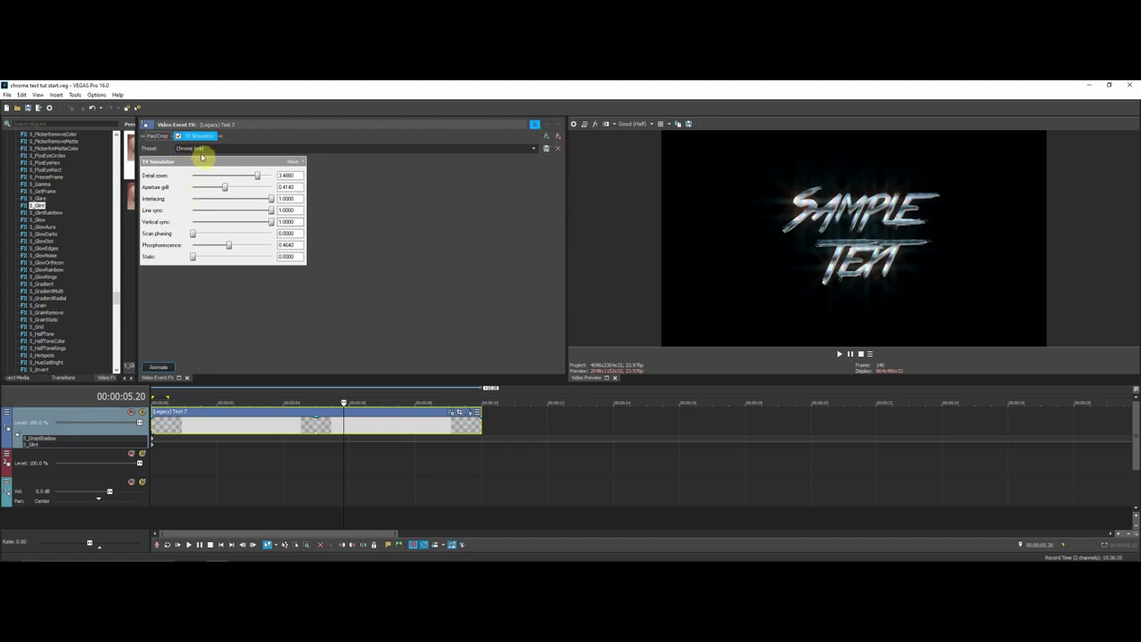
left_click(547, 150)
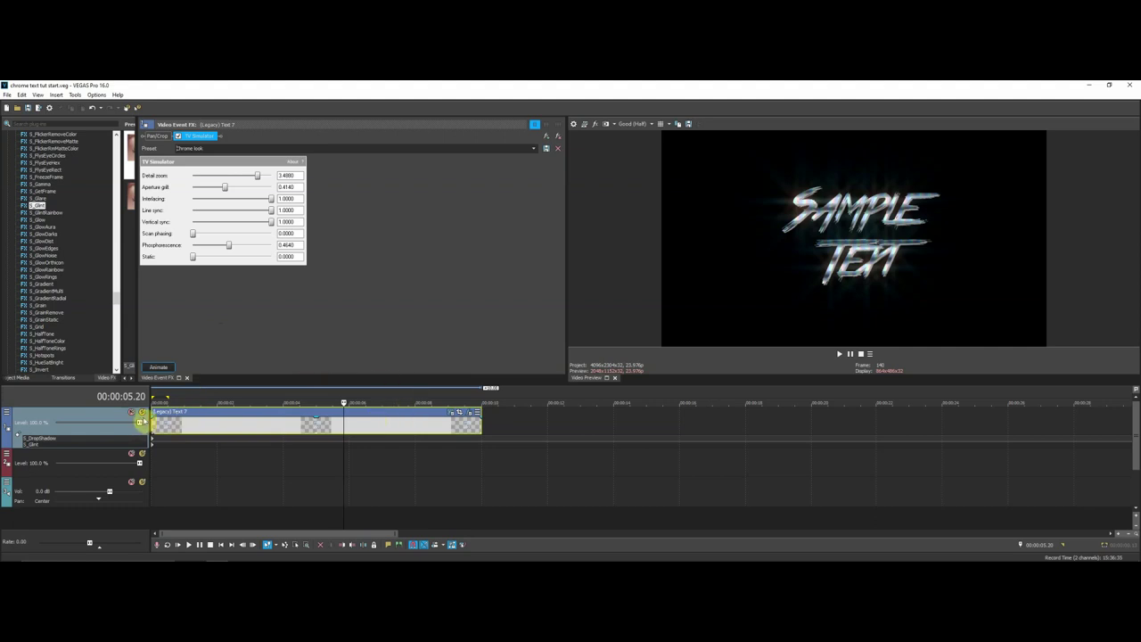
Animate TV Simulator's Detail zoom from a slightly lower value at the clip's start to 3.71 at 00:00:10.00
left_click(154, 426)
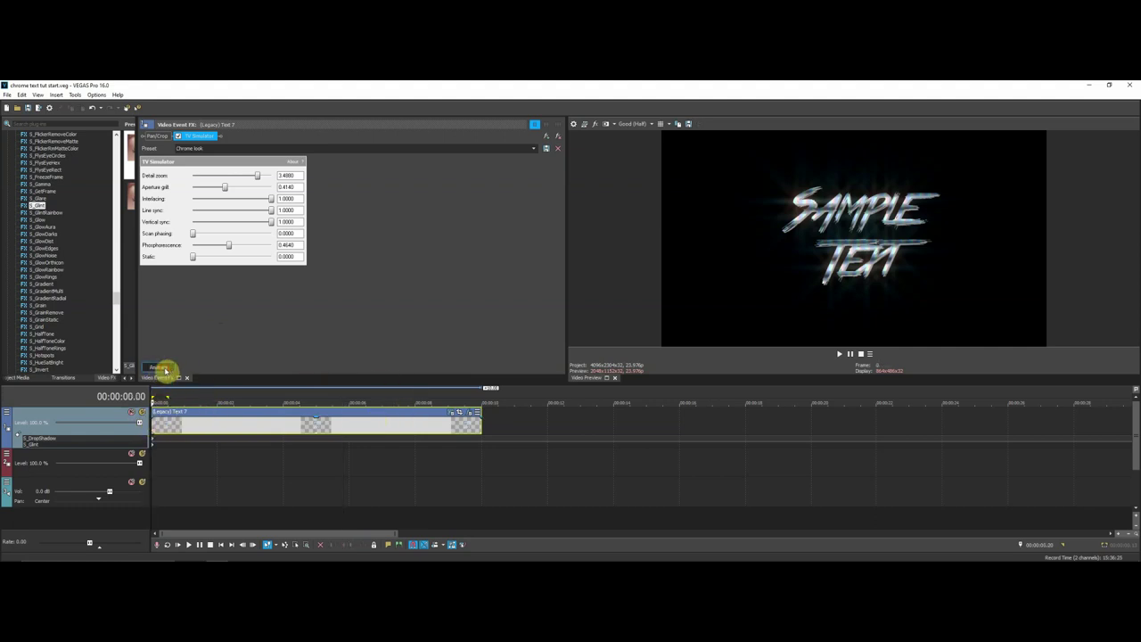
left_click(161, 367)
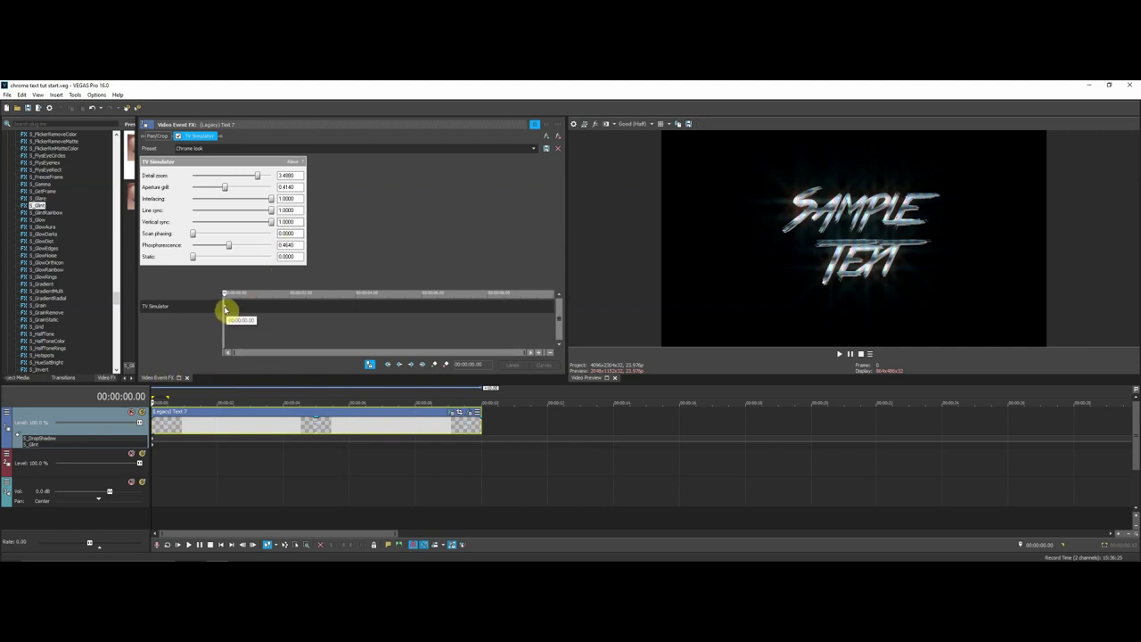
left_click(226, 308)
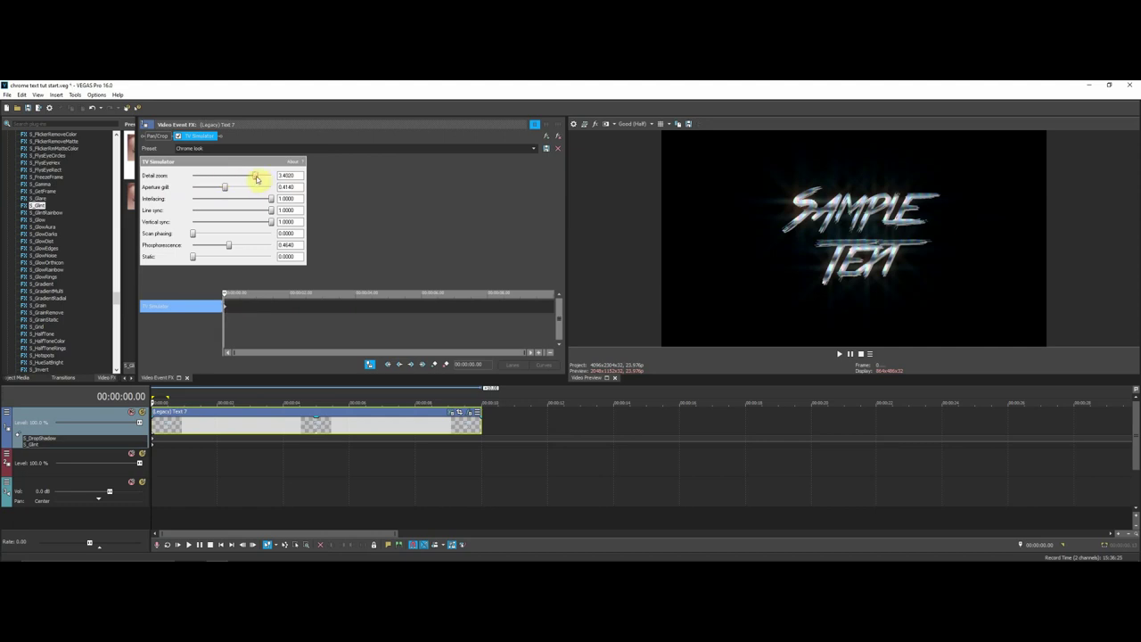
left_click_drag(256, 179, 253, 178)
left_click_drag(423, 307, 581, 304)
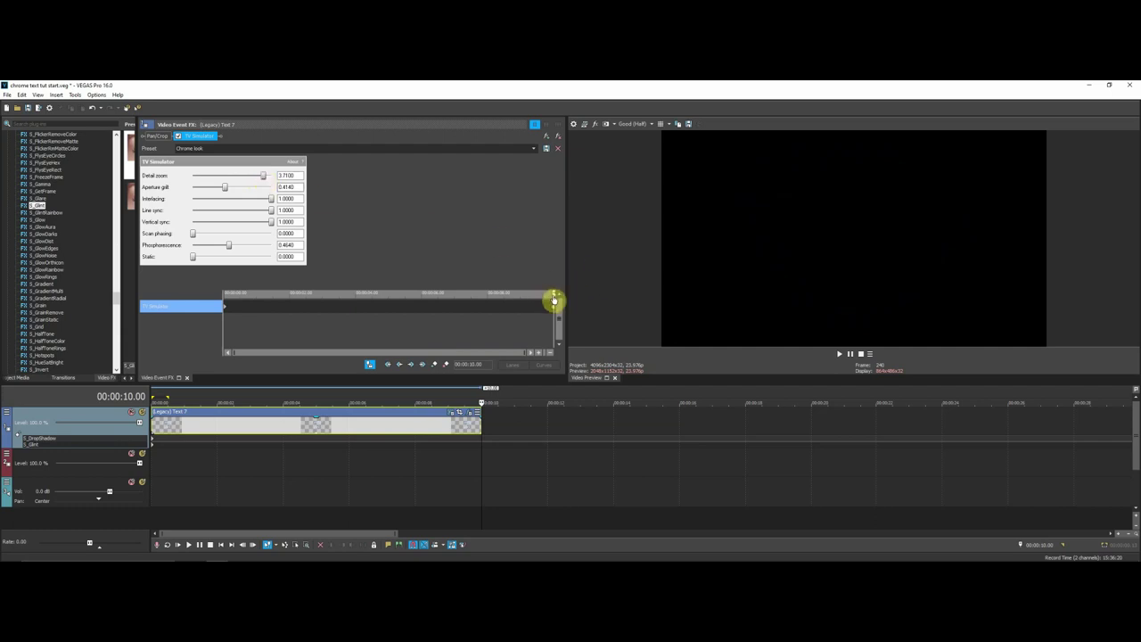
Scrub back and forth between the TV Simulator keyframes to examine the animated chrome reflections
left_click_drag(553, 294, 318, 314)
left_click(319, 312)
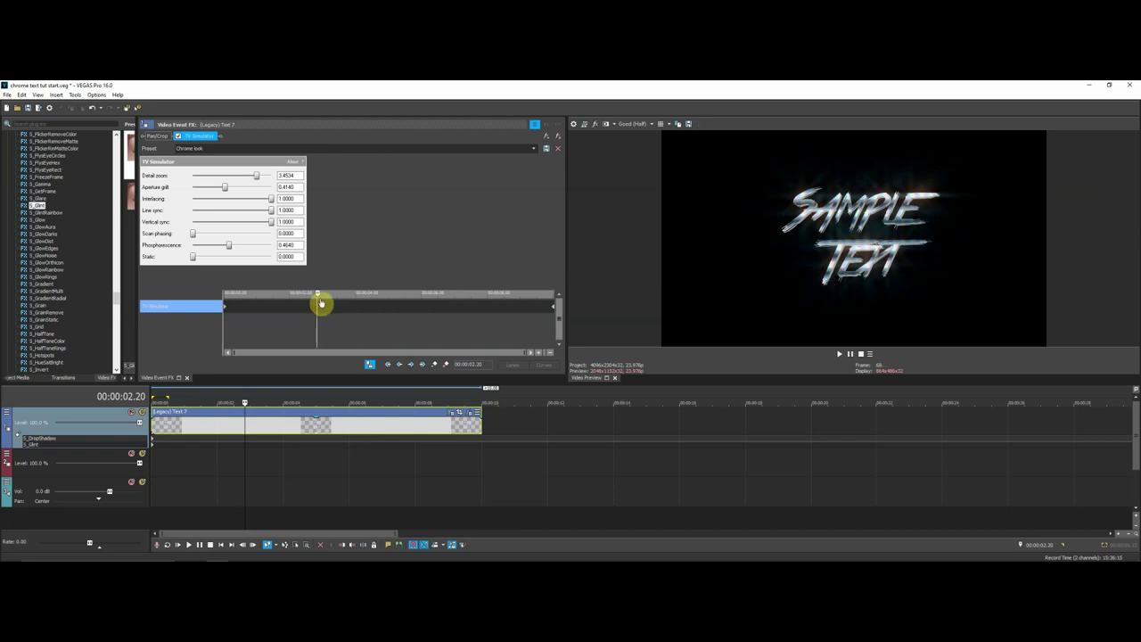
left_click_drag(319, 298, 288, 309)
left_click(380, 301)
left_click(286, 307)
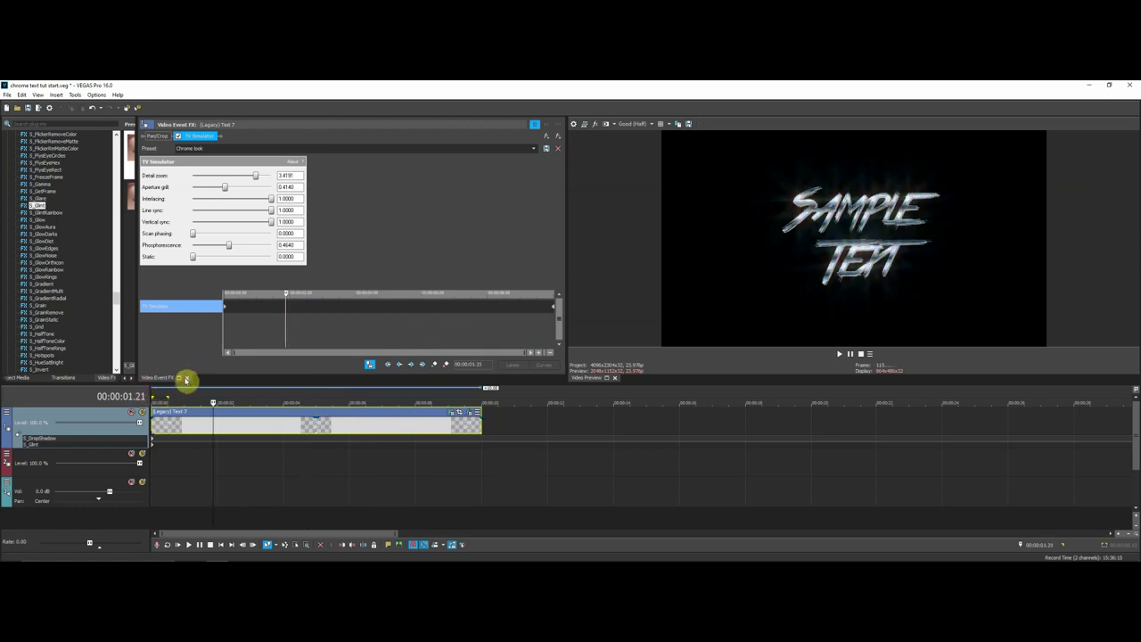
Close the clip's effect settings and save the project
left_click(185, 379)
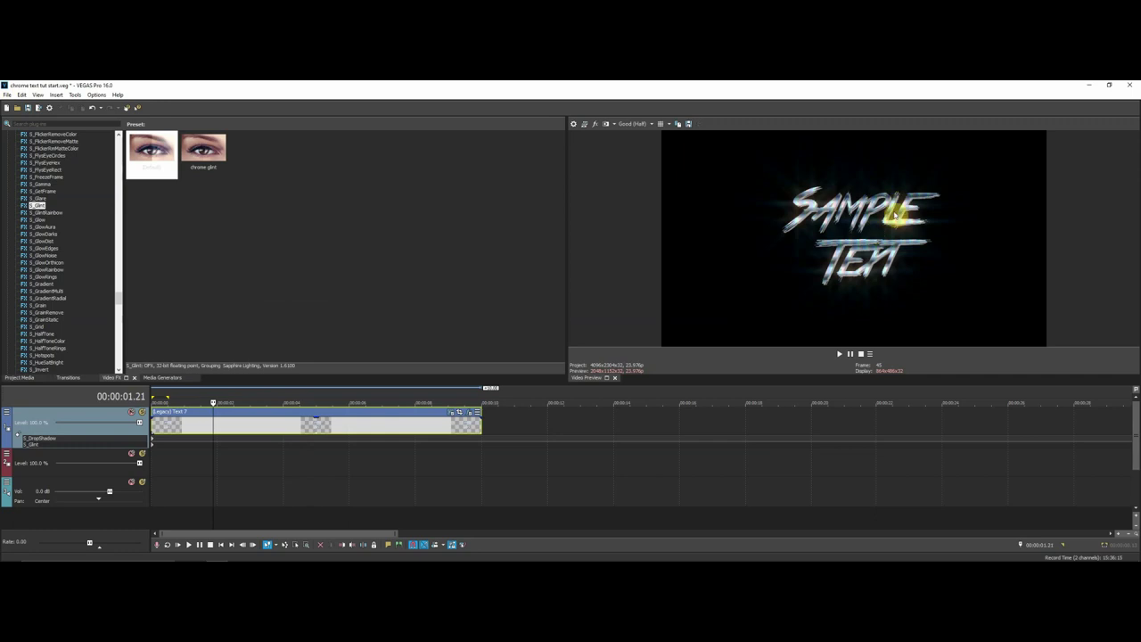
left_click(7, 95)
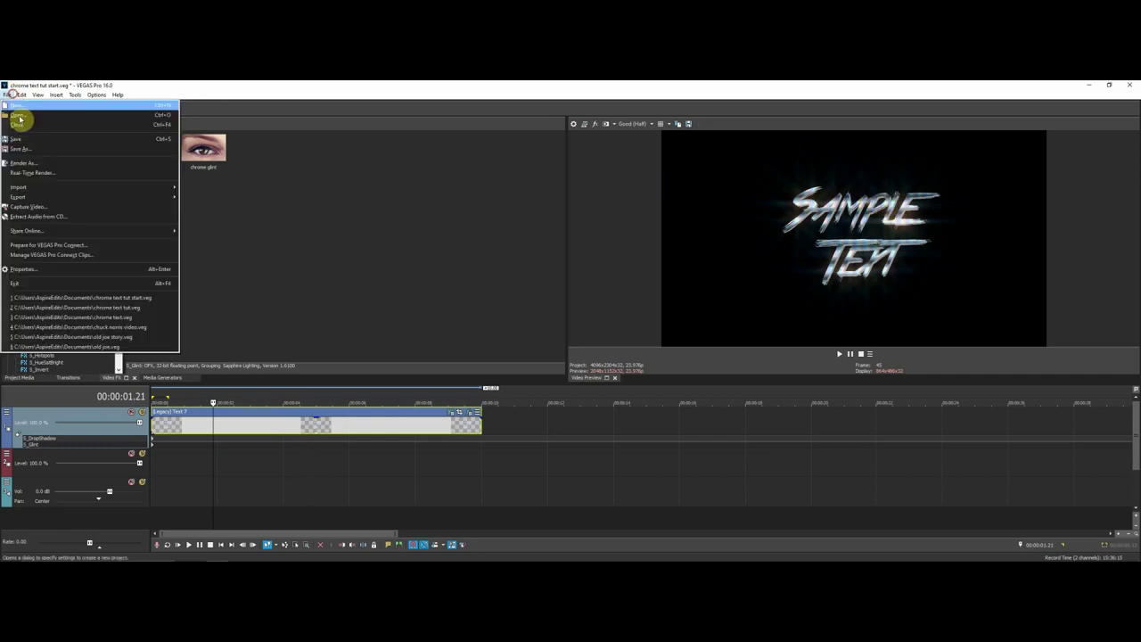
left_click(24, 140)
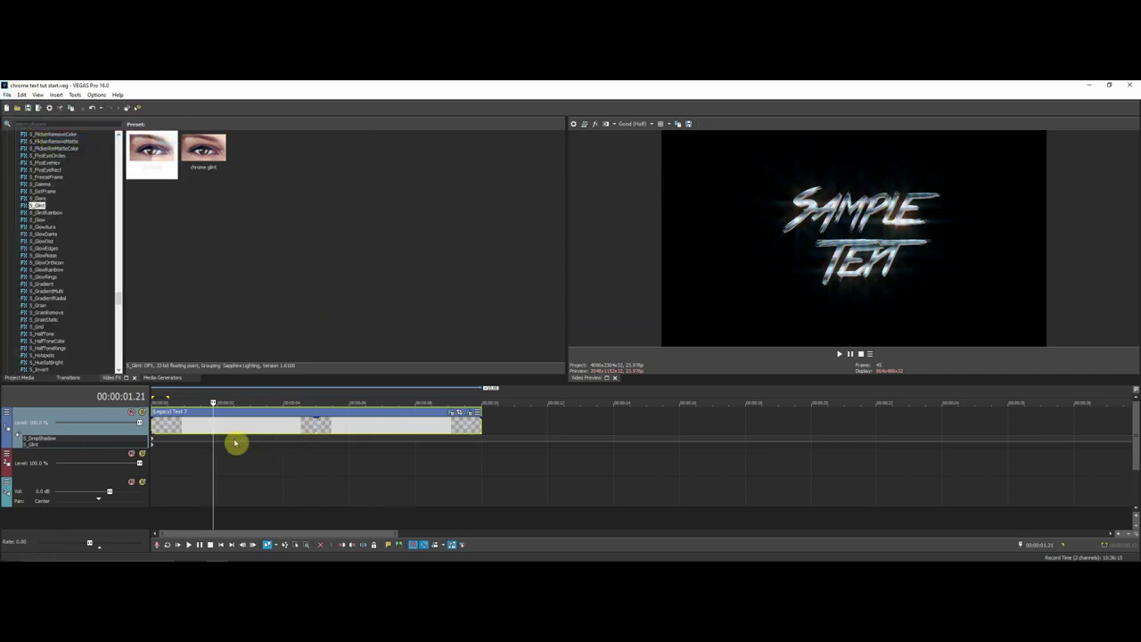
Preview the animated chrome text by scrubbing the clip up to about 00:00:06.16
left_click_drag(211, 426, 239, 424)
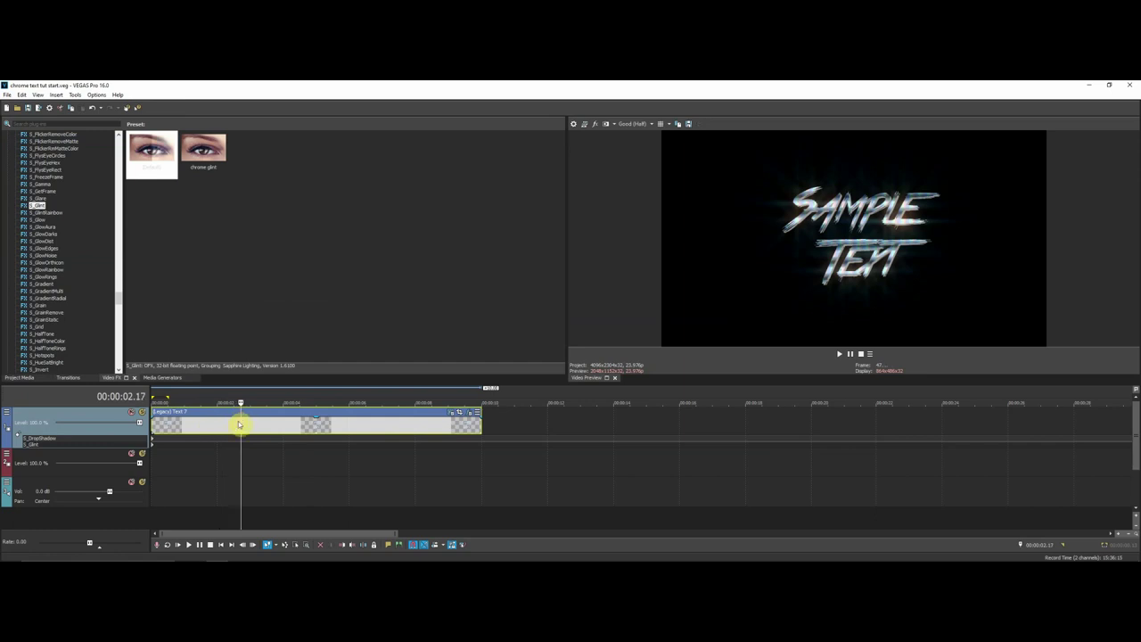
left_click(198, 436)
left_click_drag(230, 435, 372, 438)
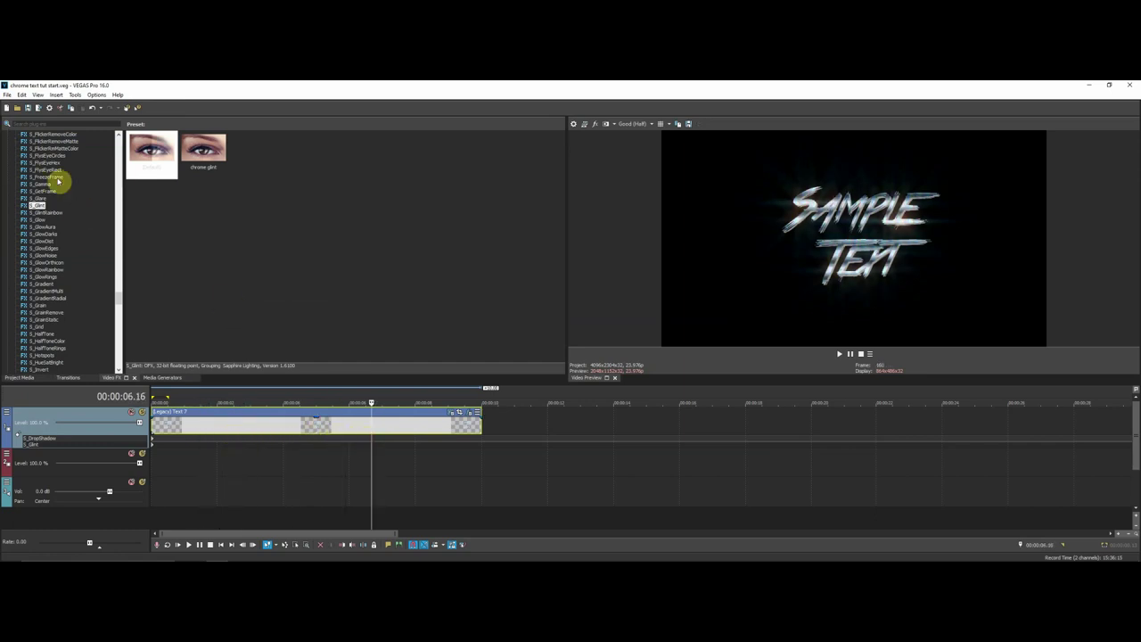